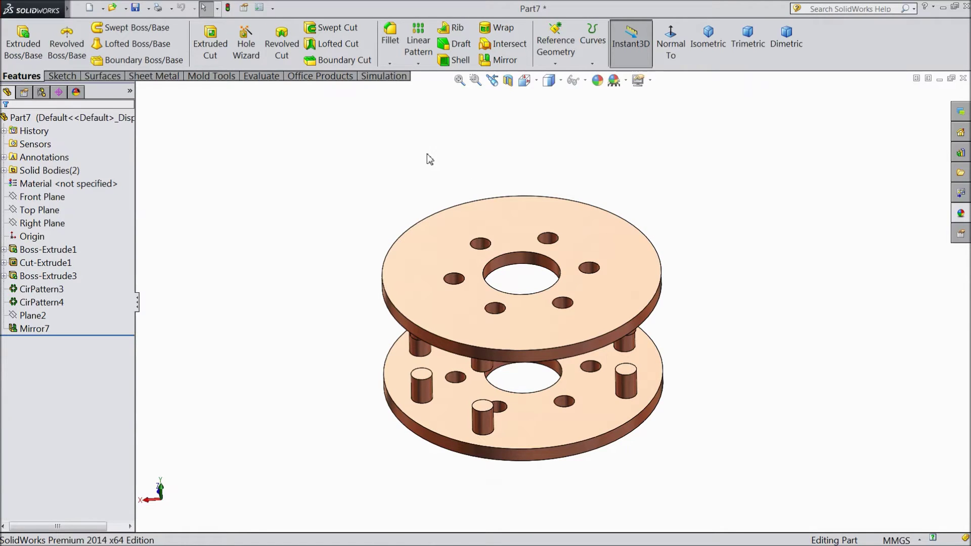
Dismiss the pattern list and start a sketch on the top plate's face, viewed straight on
left_click(418, 63)
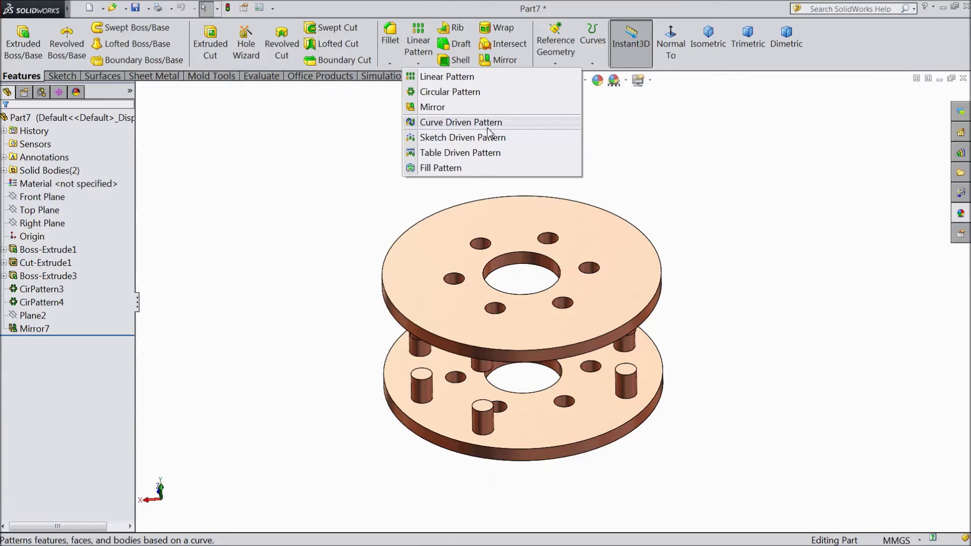
left_click(363, 165)
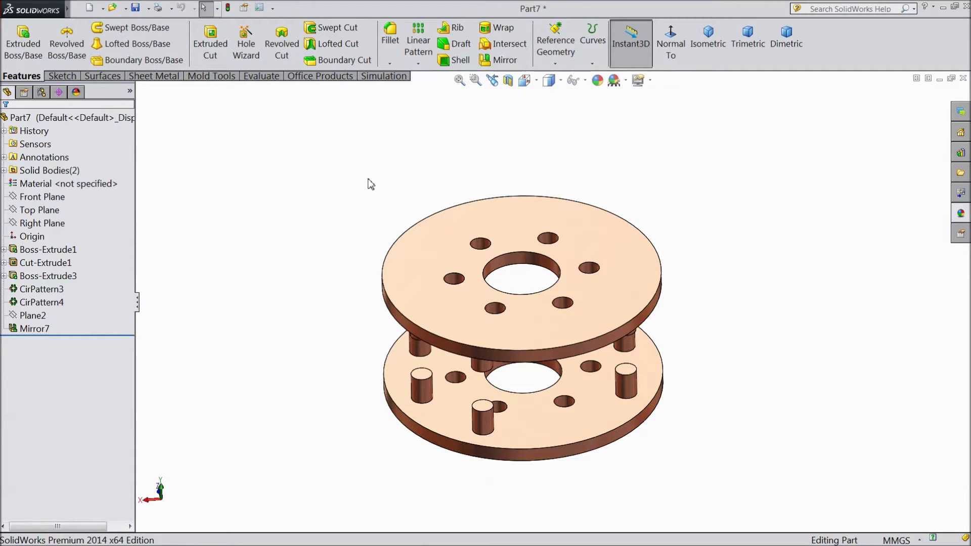
middle_click_drag(371, 184, 354, 226)
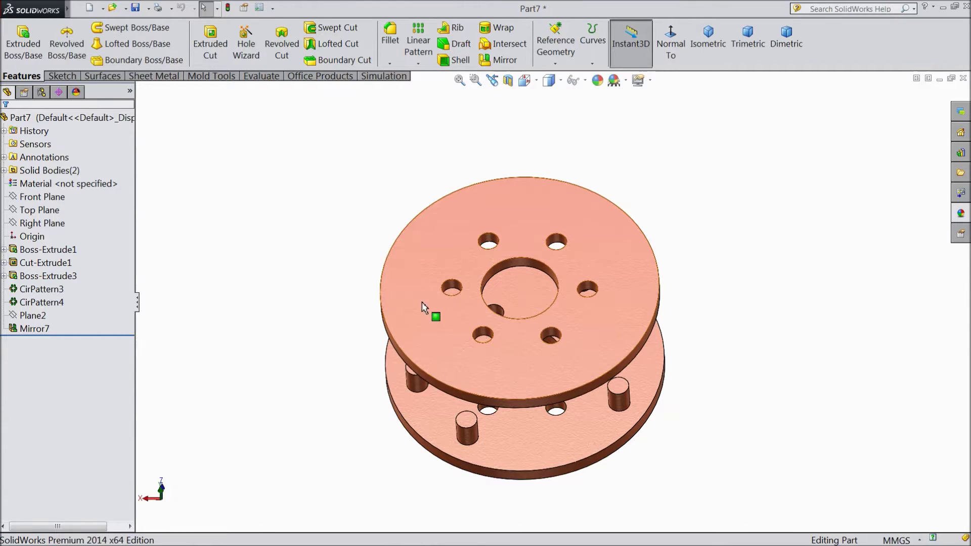
left_click(424, 305)
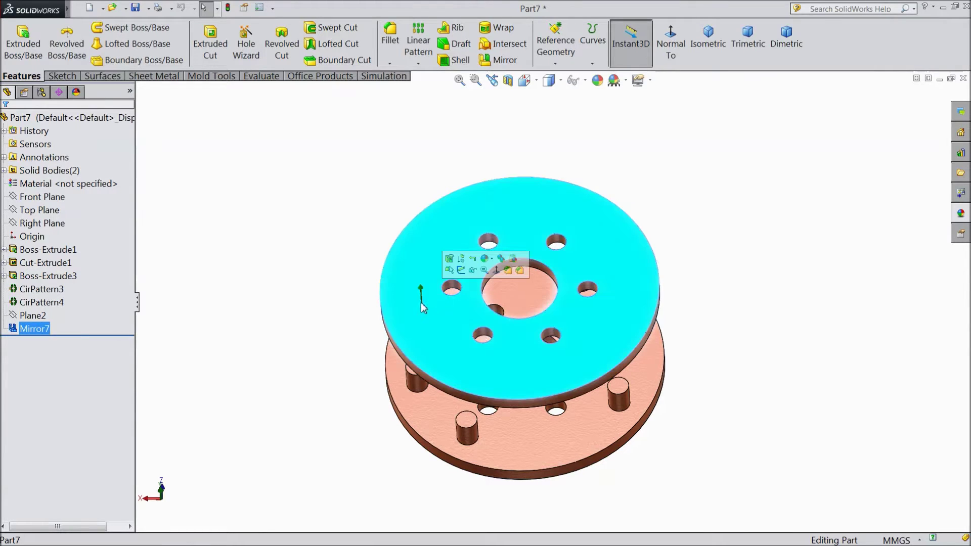
left_click(462, 272)
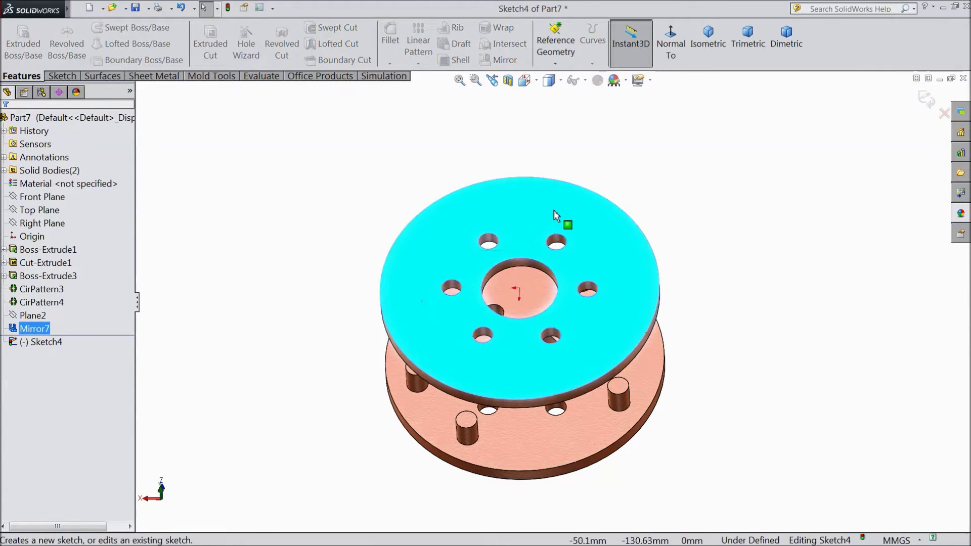
left_click(671, 43)
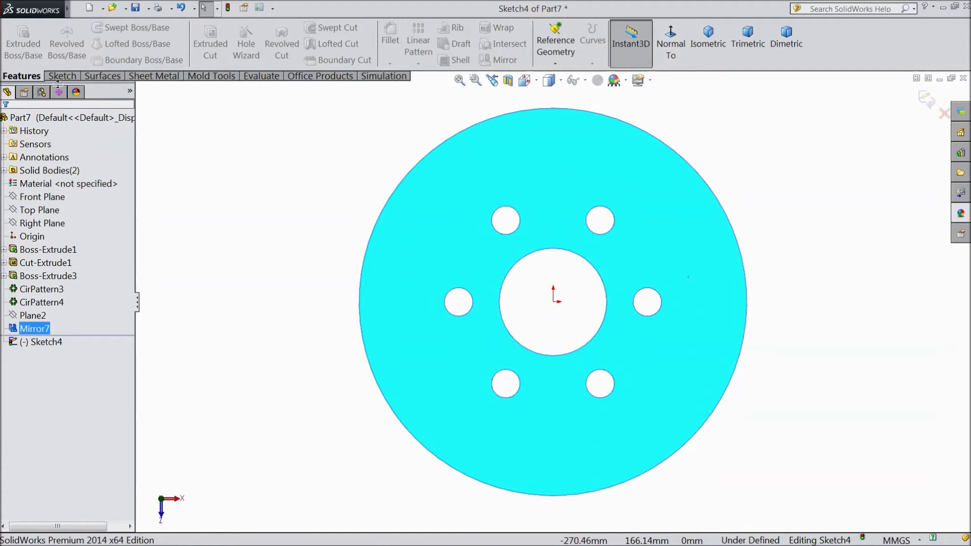
Draw a small center-rectangle square below the centre hole near the outer edge
left_click(62, 76)
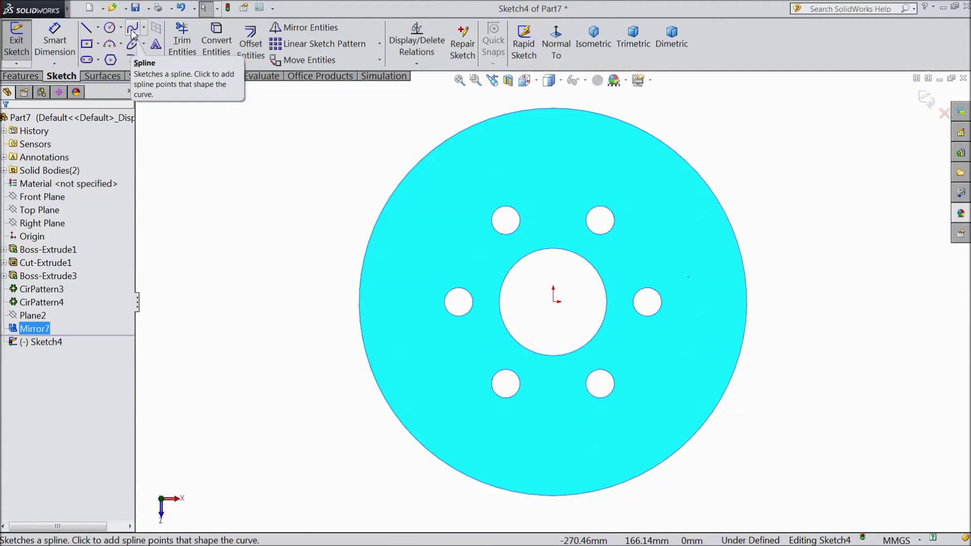
left_click(88, 44)
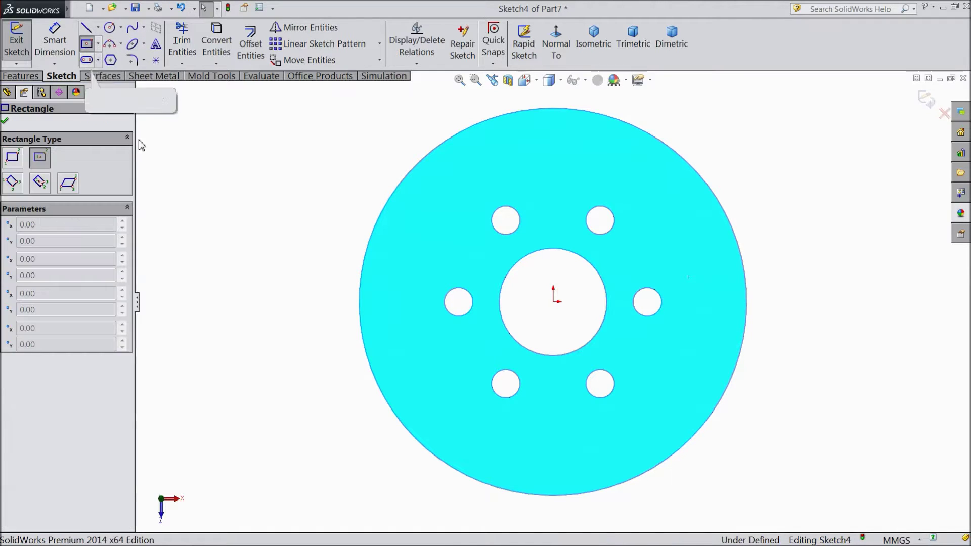
left_click(560, 463)
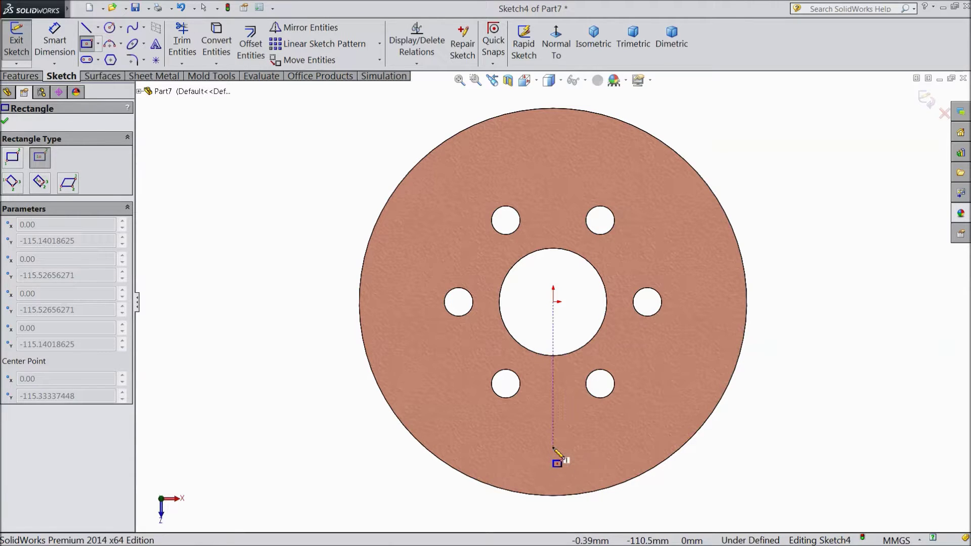
left_click(554, 452)
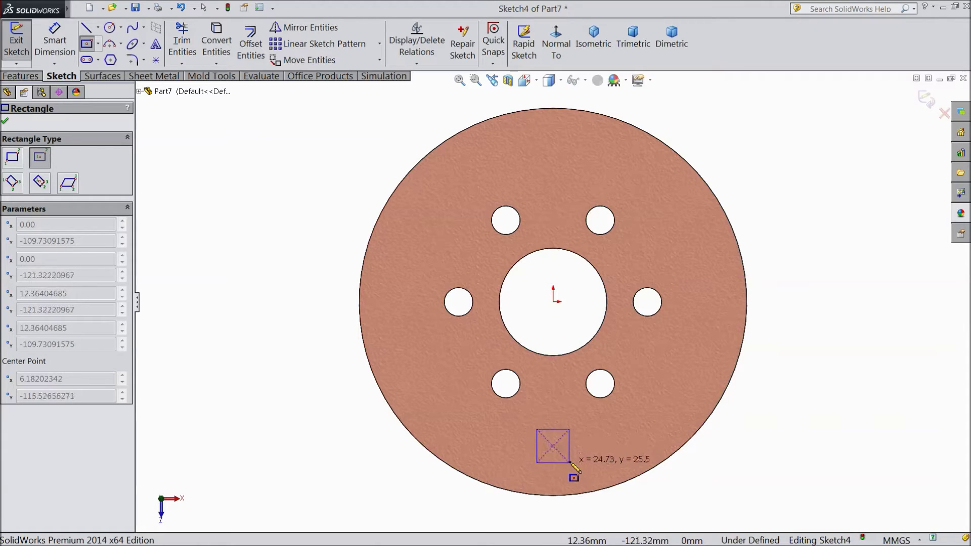
left_click(573, 463)
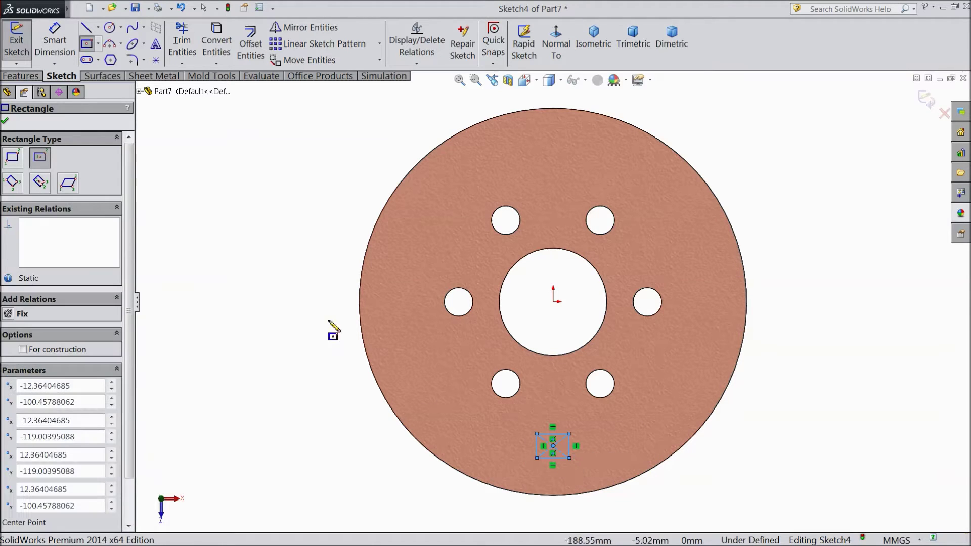
left_click(6, 123)
left_click(21, 75)
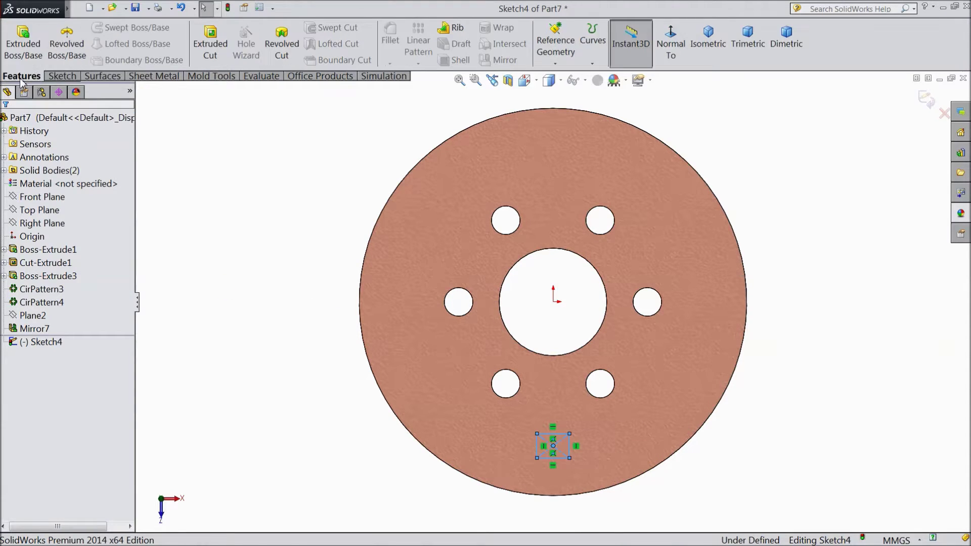
Extrude-cut the square sketch as a Blind cut 26 mm deep
left_click(210, 42)
left_click(72, 193)
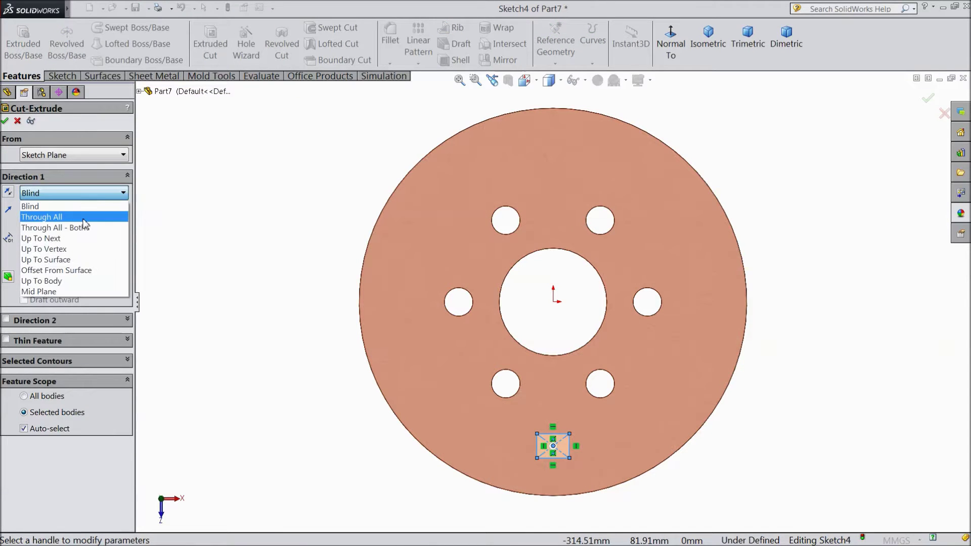
left_click(84, 219)
middle_click_drag(330, 403, 334, 251)
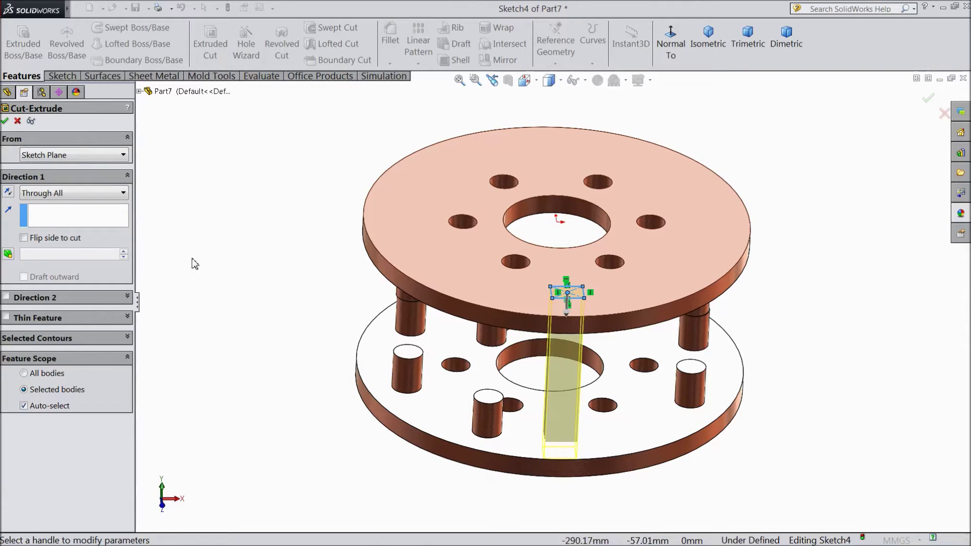
left_click(71, 192)
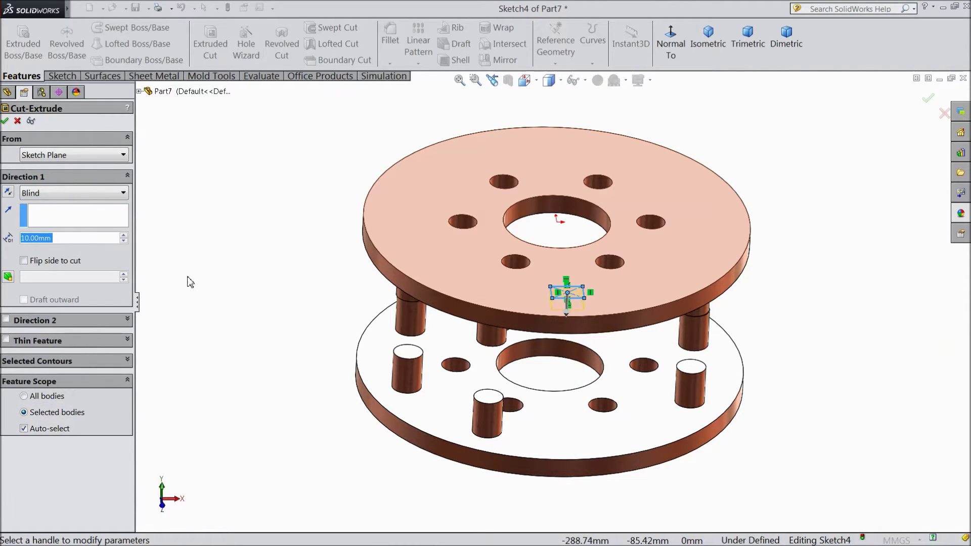
middle_click_drag(189, 282, 188, 200)
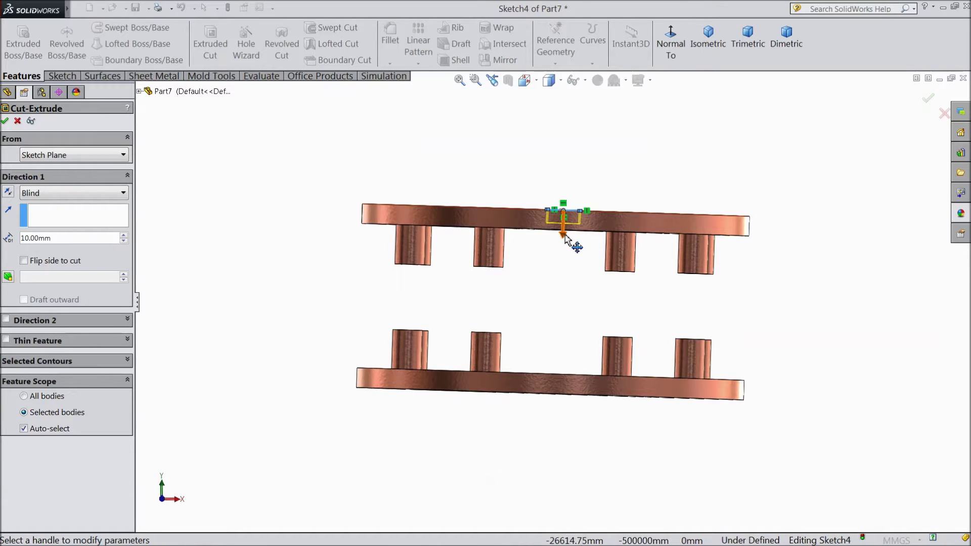
left_click_drag(563, 233, 577, 258)
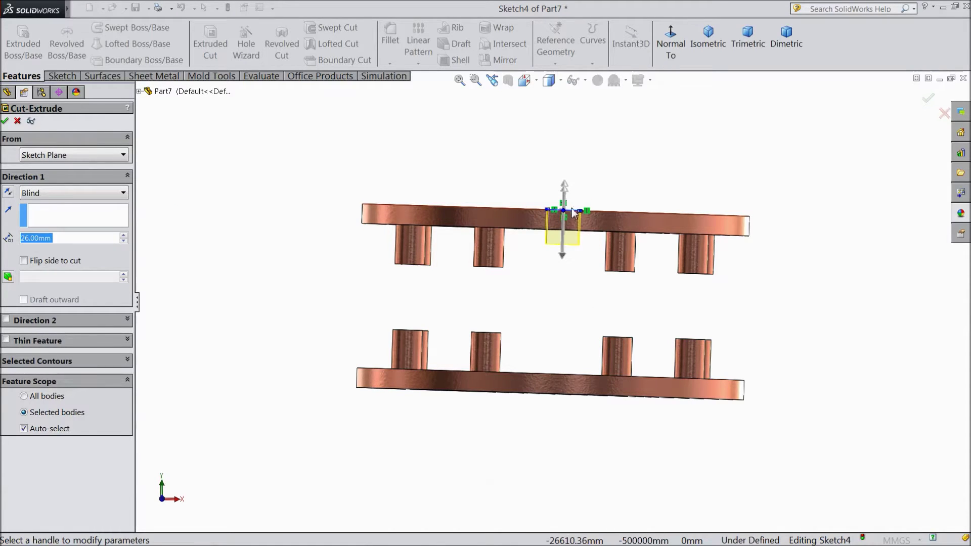
scroll(574, 215, "down", 2)
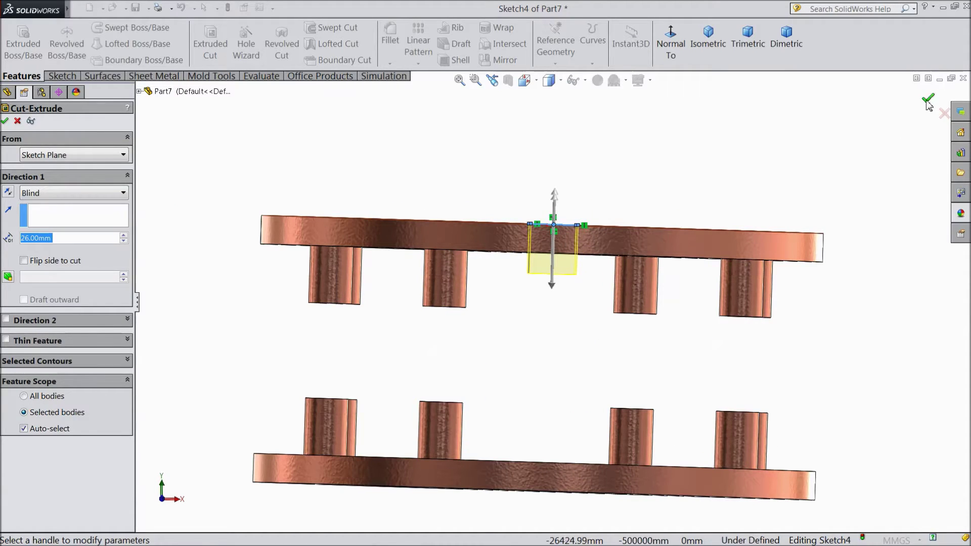
left_click(929, 99)
scroll(589, 167, "up", 2)
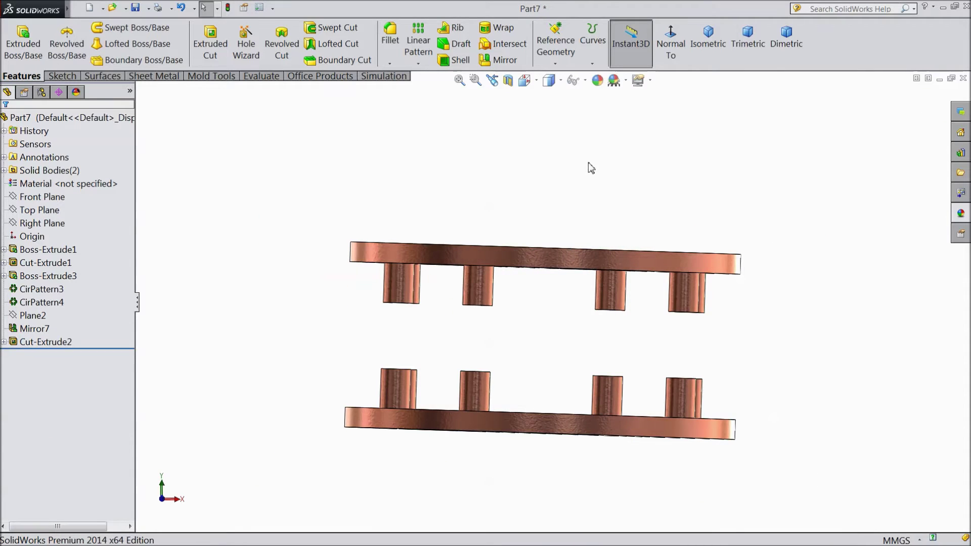
mouse_move(591, 168)
middle_mouse_down()
mouse_move(568, 334)
mouse_move(534, 448)
middle_mouse_up()
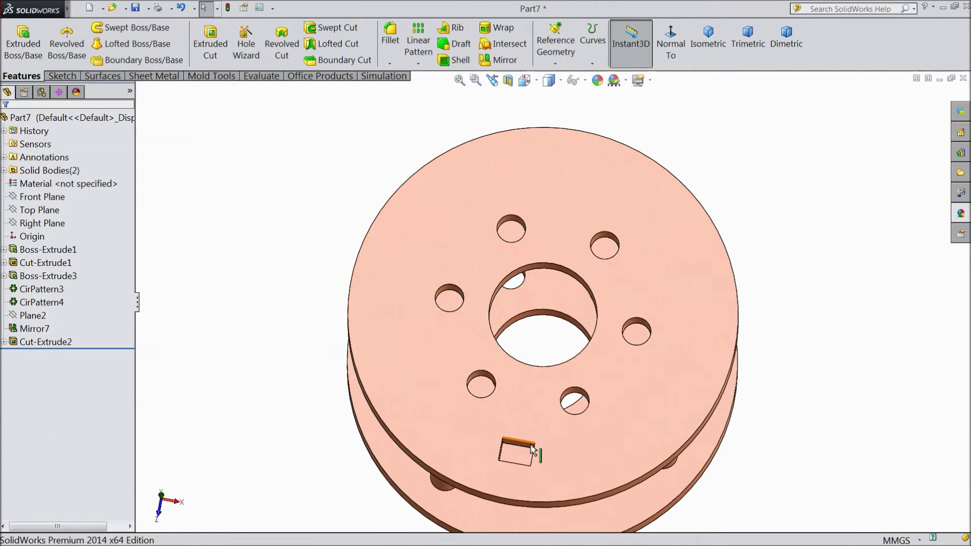
Open a new sketch on the top plate's upper face and view it Normal To
left_click(439, 382)
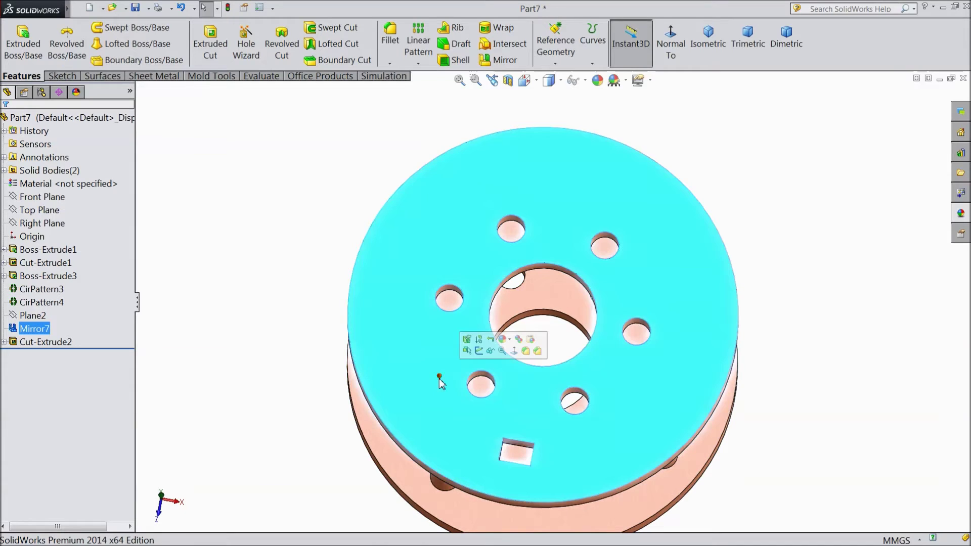
left_click(481, 350)
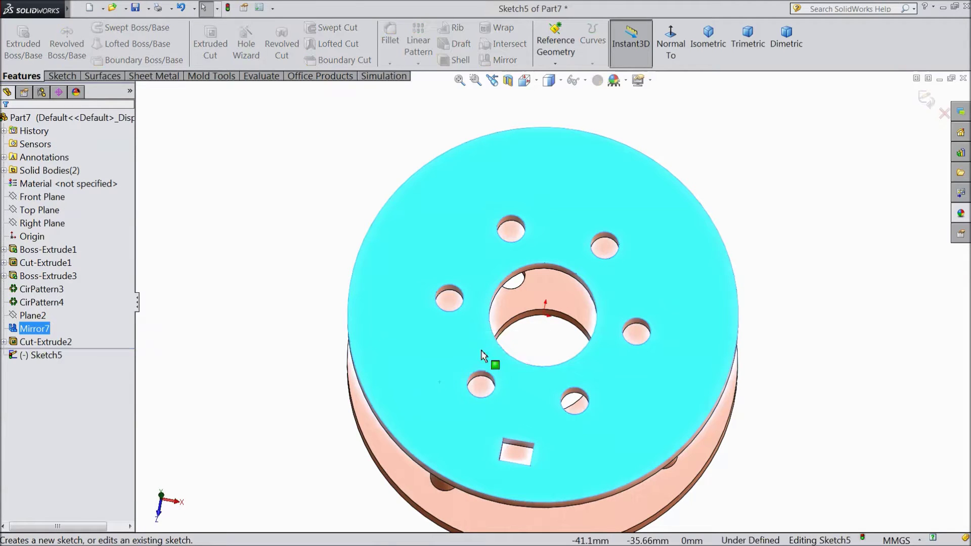
left_click(670, 47)
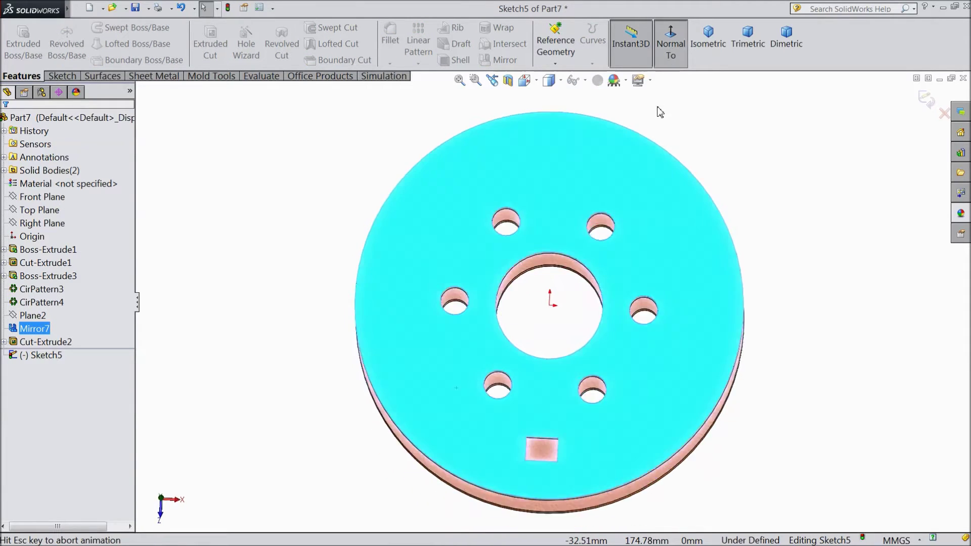
left_click(57, 77)
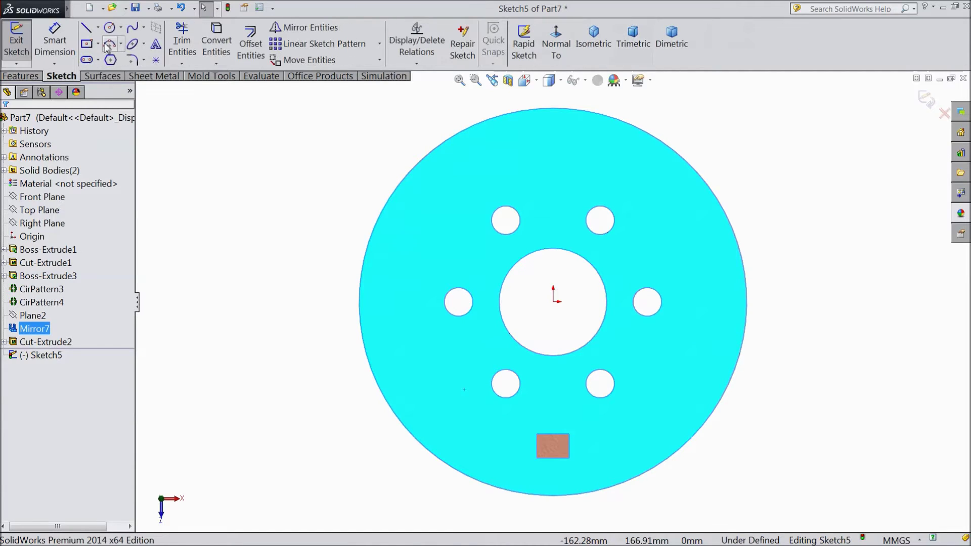
left_click(133, 31)
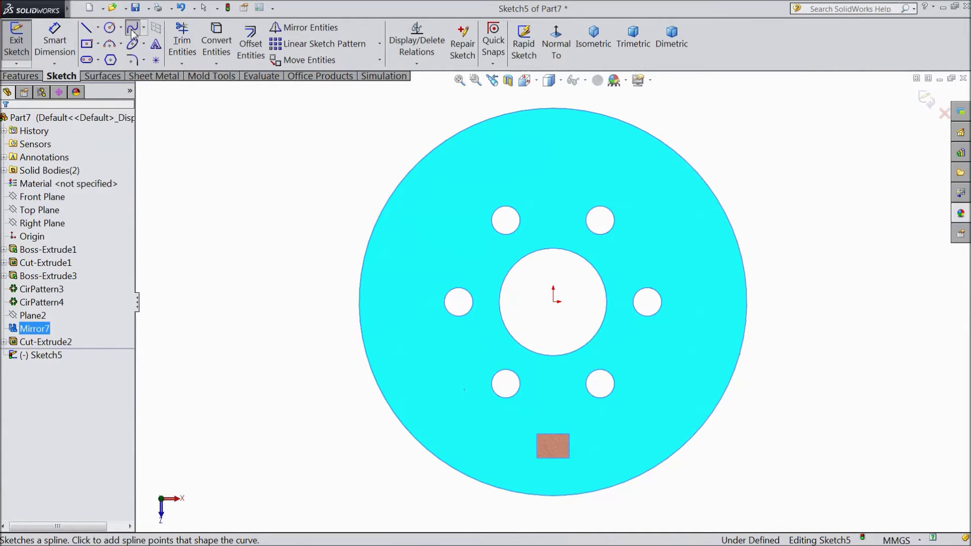
Draw a spline from the plate's left side across the top and around the right-hand hole
left_click(406, 315)
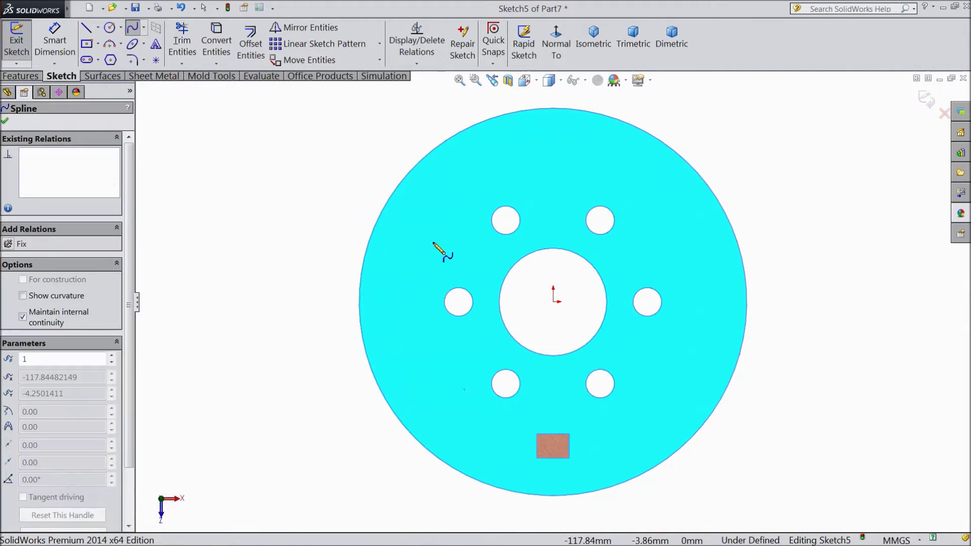
left_click(426, 228)
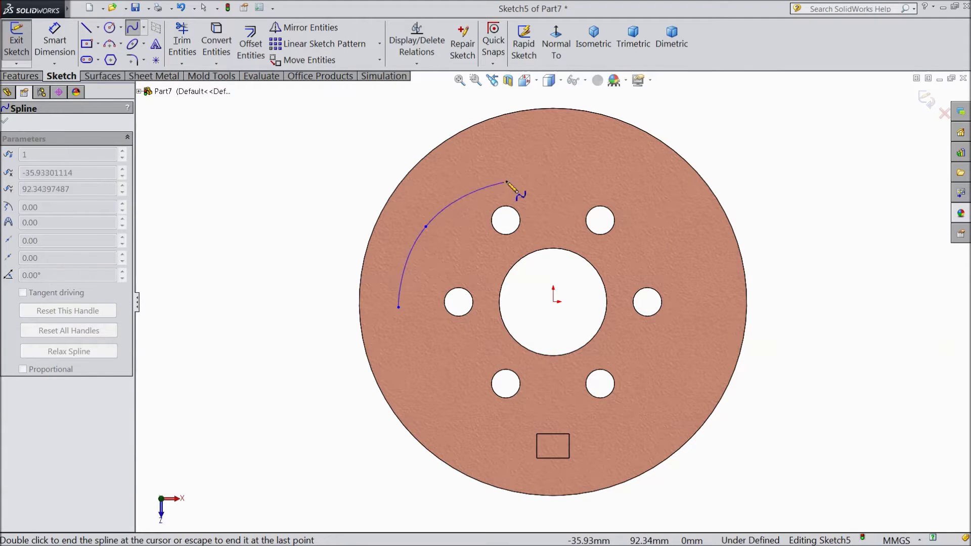
left_click(518, 154)
left_click(601, 165)
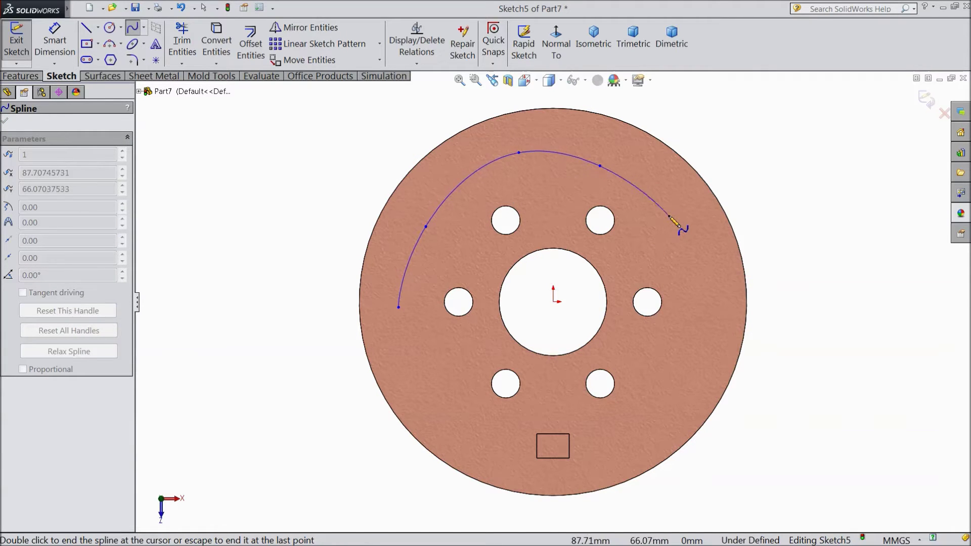
left_click(667, 216)
left_click(681, 247)
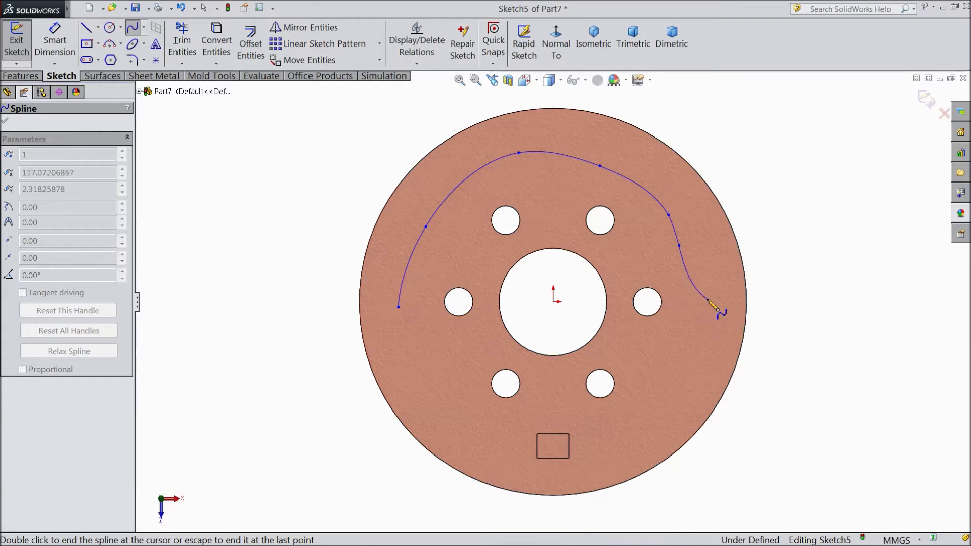
left_click(707, 298)
Continue the spline down and left, ending it at the square cut
left_click(688, 358)
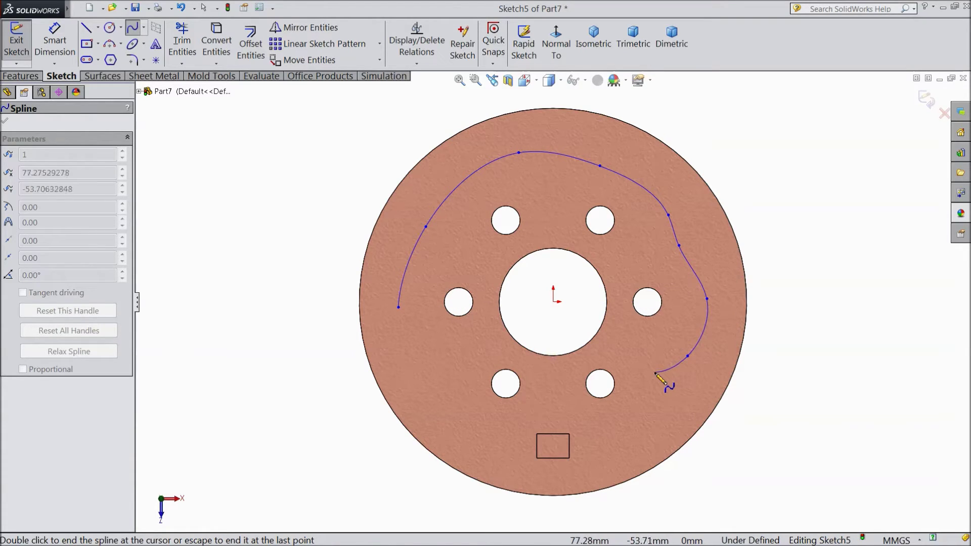
left_click(656, 374)
left_click(651, 413)
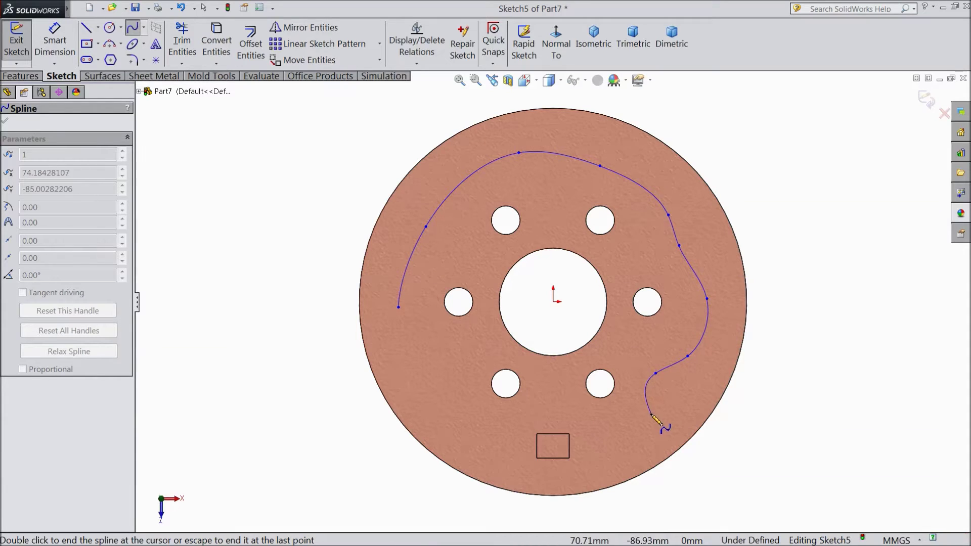
left_click(609, 441)
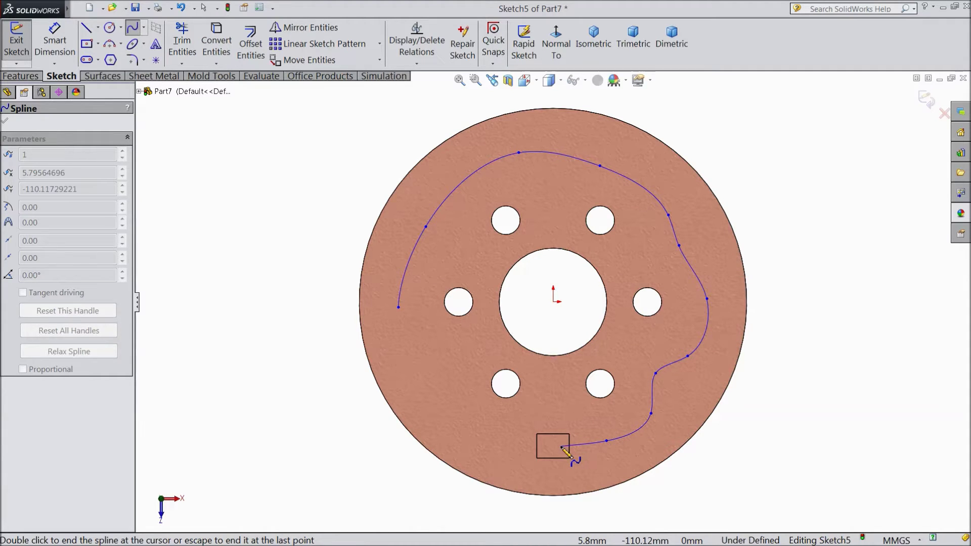
left_click(561, 447)
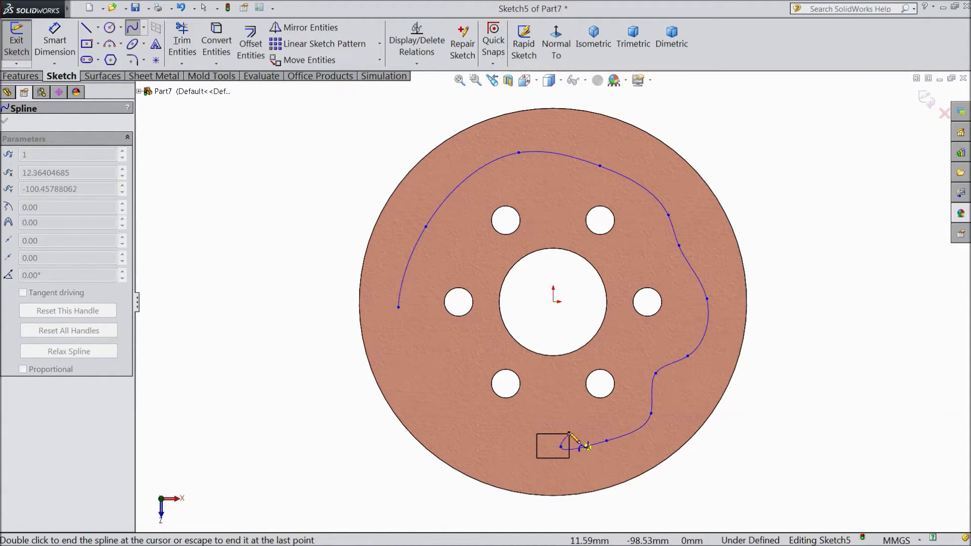
right_click(591, 380)
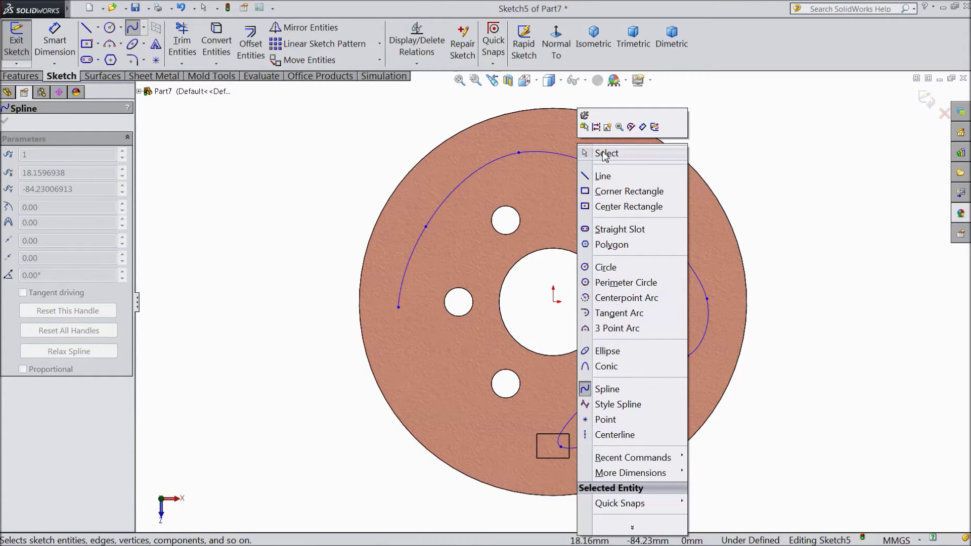
left_click(607, 153)
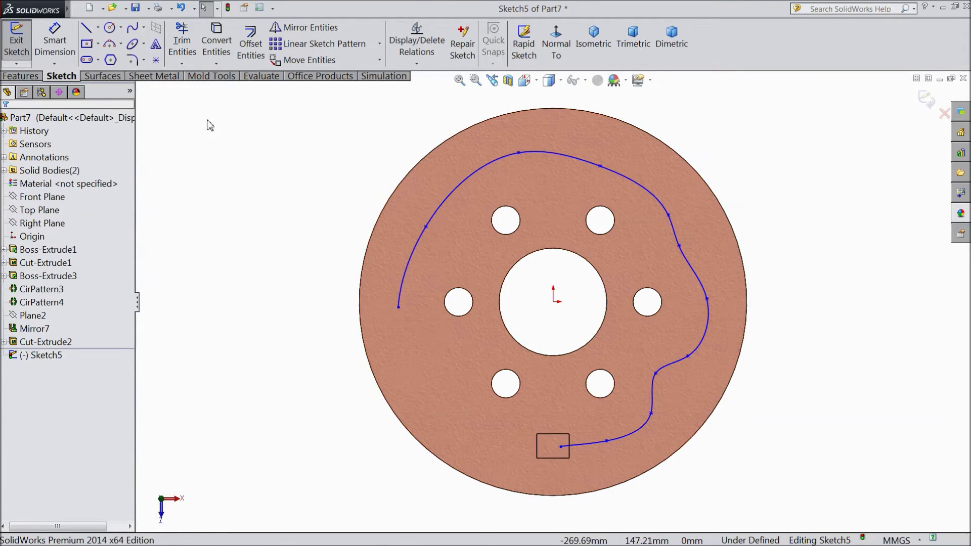
Drag the spline's start point below the lower-left hole and exit the sketch
left_click(135, 33)
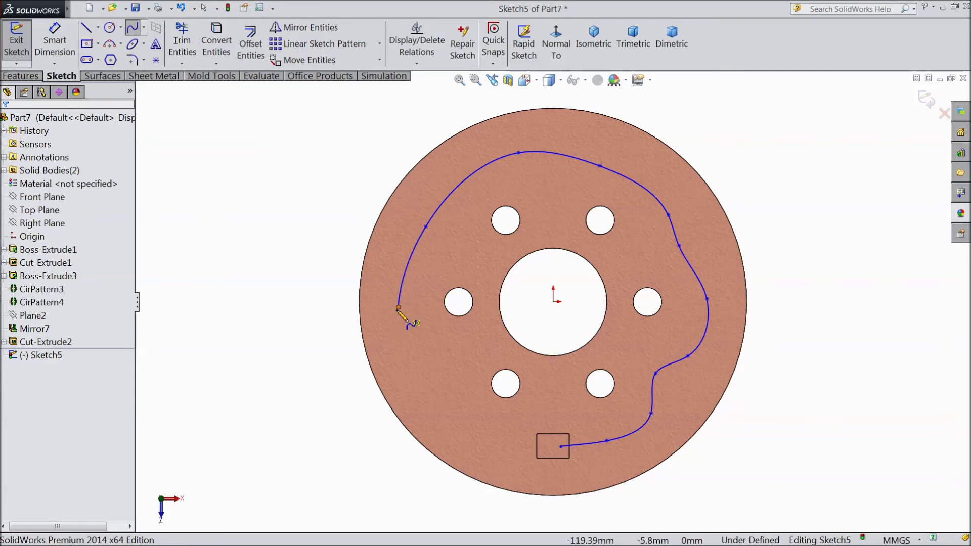
left_click(133, 30)
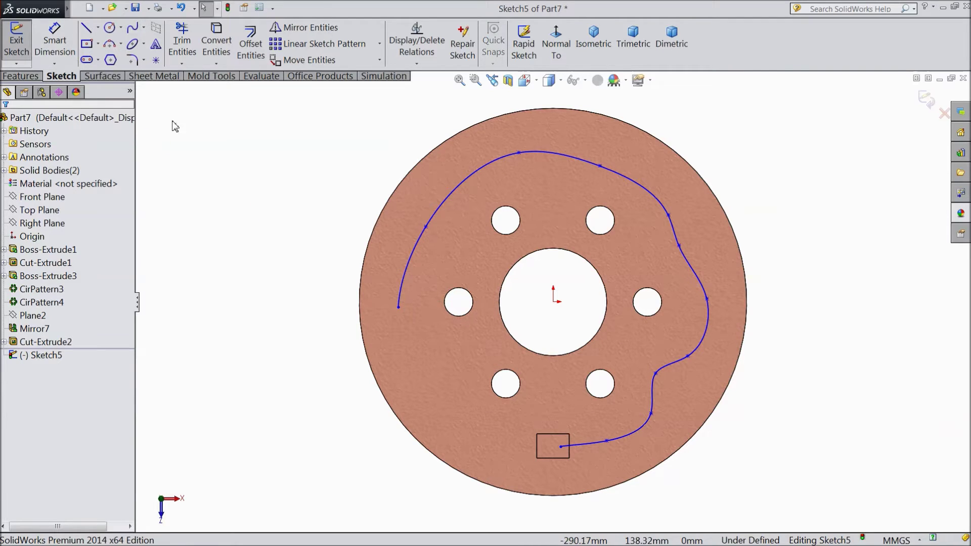
left_click_drag(401, 310, 459, 420)
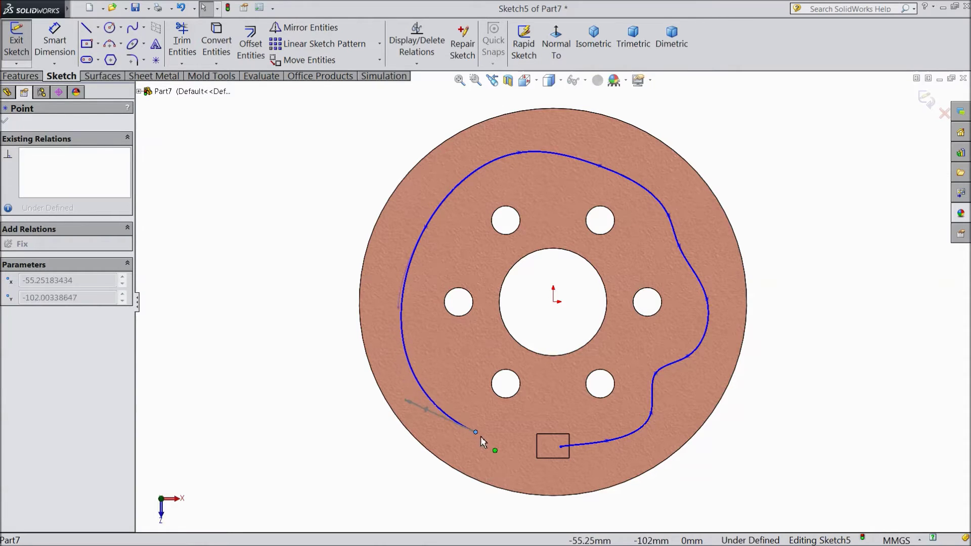
left_click_drag(459, 419, 471, 420)
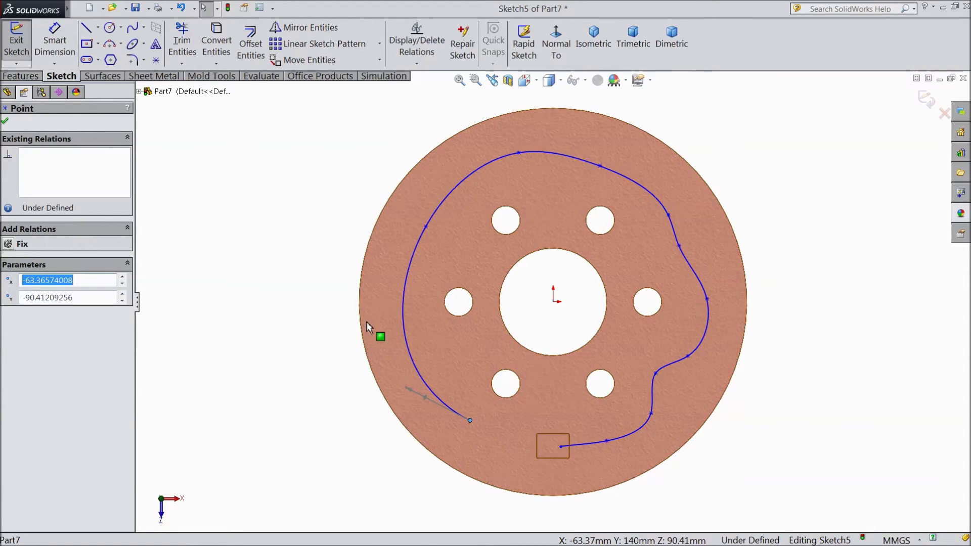
left_click(7, 121)
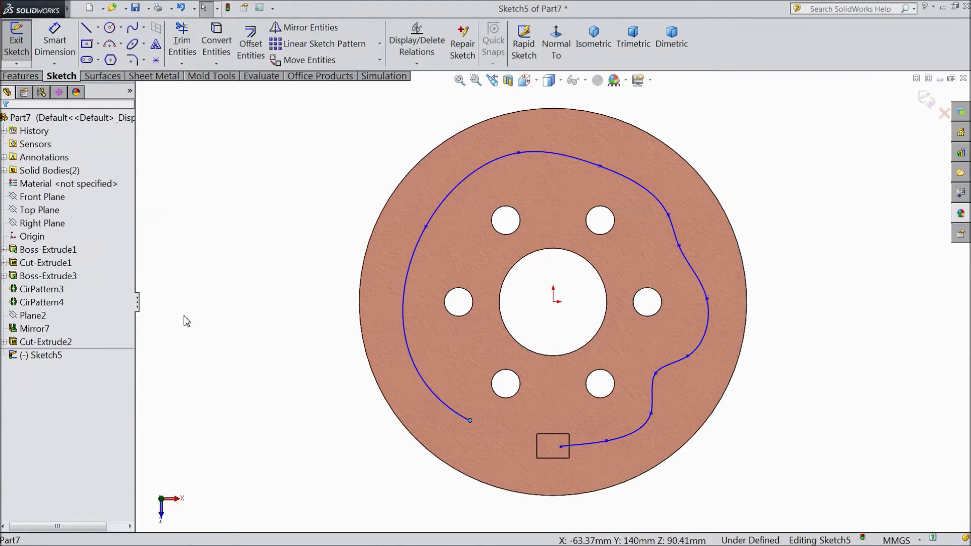
middle_click_drag(185, 321, 237, 264)
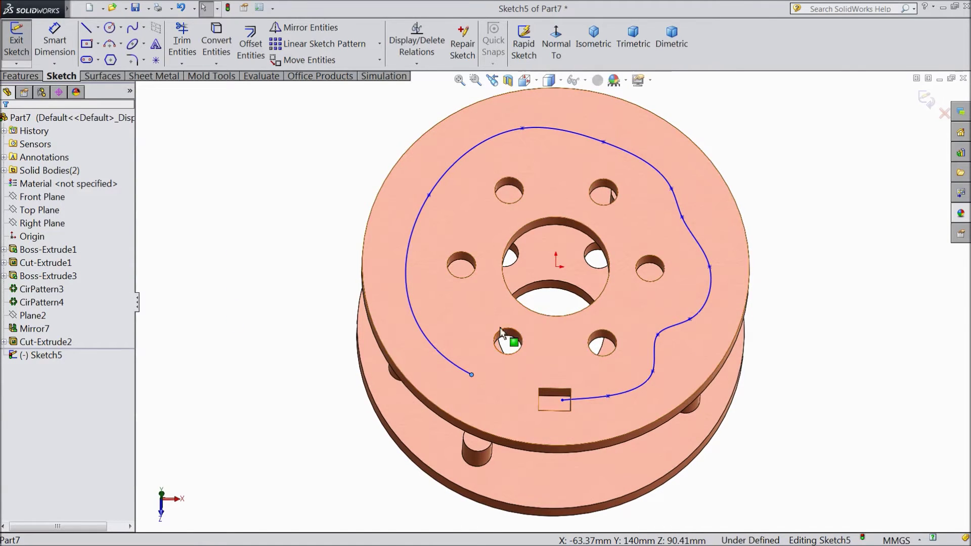
scroll(632, 297, "down", 1)
scroll(632, 296, "up", 1)
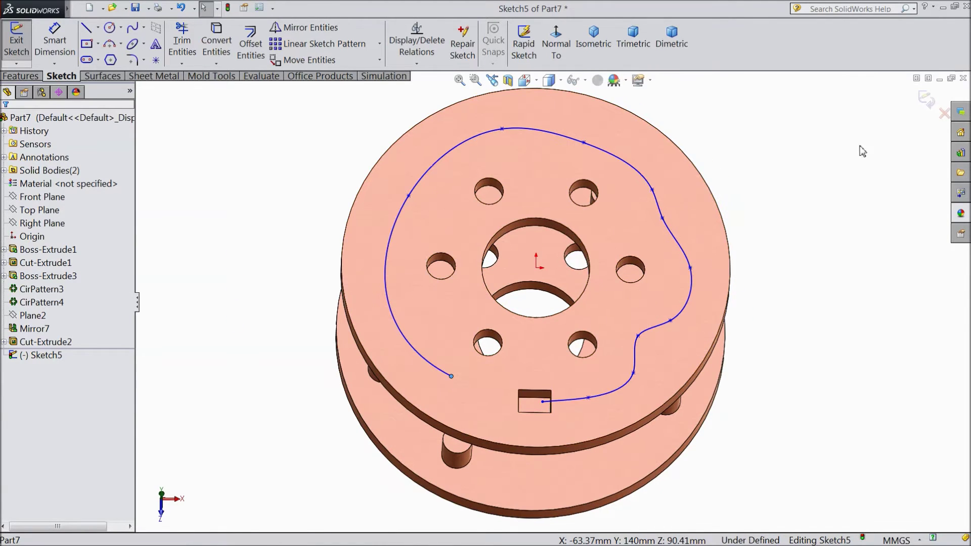
left_click(925, 101)
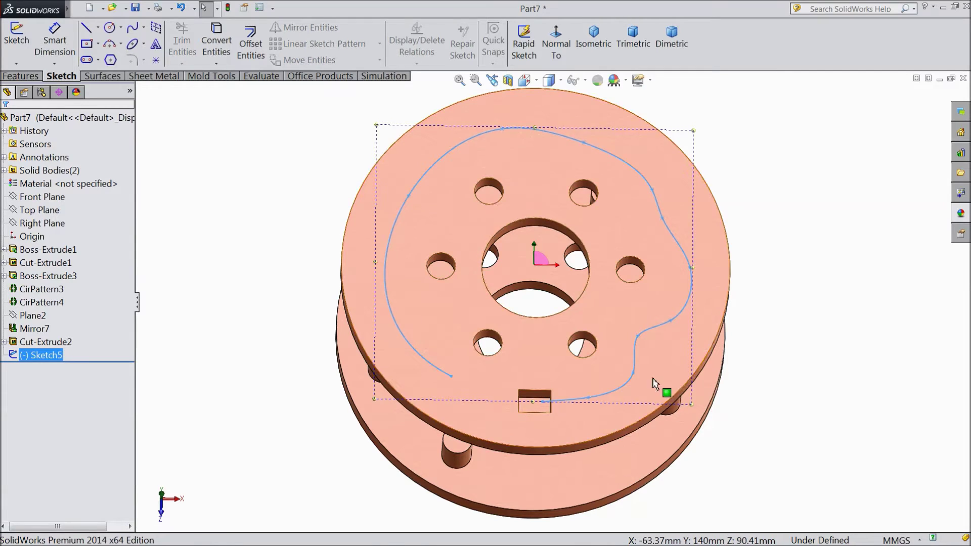
Start a Curve Driven Pattern from the Features pattern dropdown
middle_click_drag(789, 254, 780, 248)
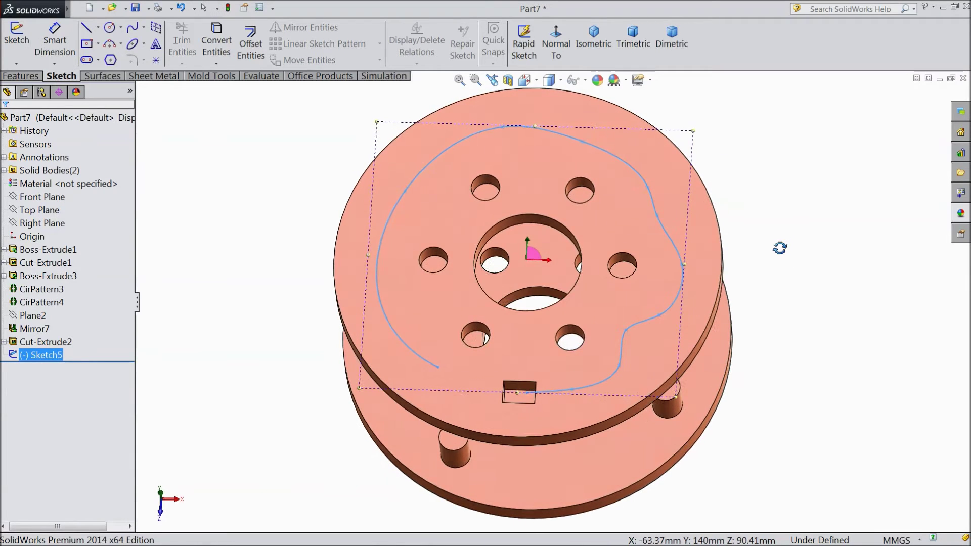
left_click(21, 76)
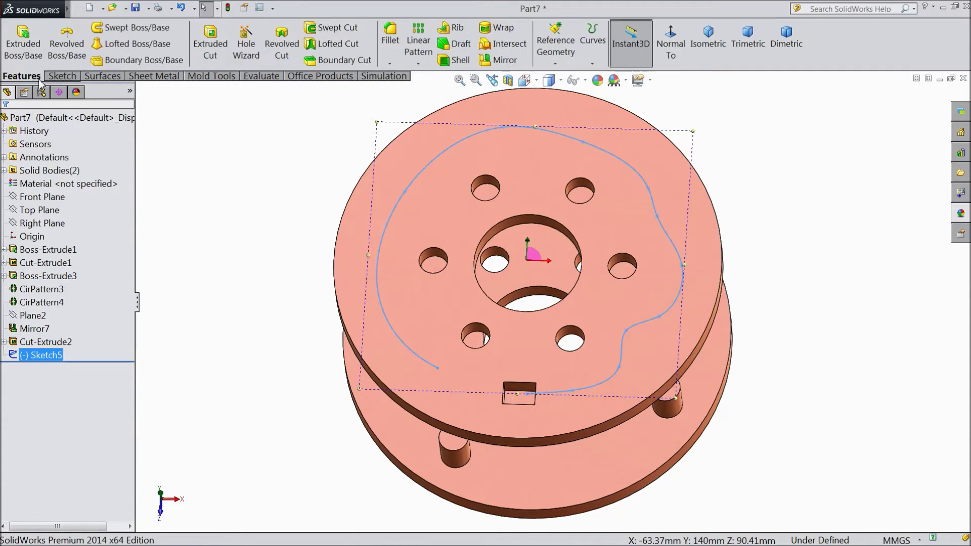
left_click(417, 64)
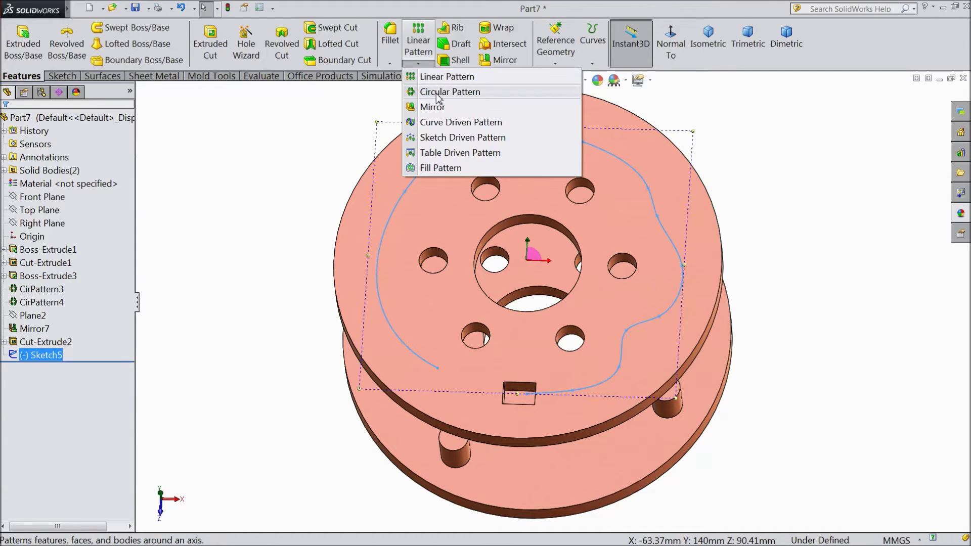
left_click(460, 122)
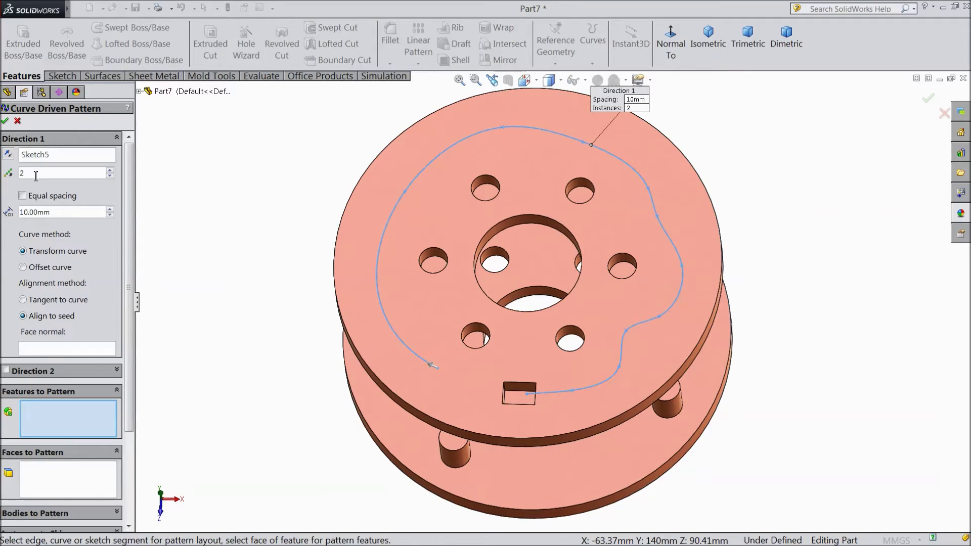
Pick Cut-Extrude2 from the feature tree as the feature to pattern, with 10 instances
left_click_drag(30, 176, 16, 173)
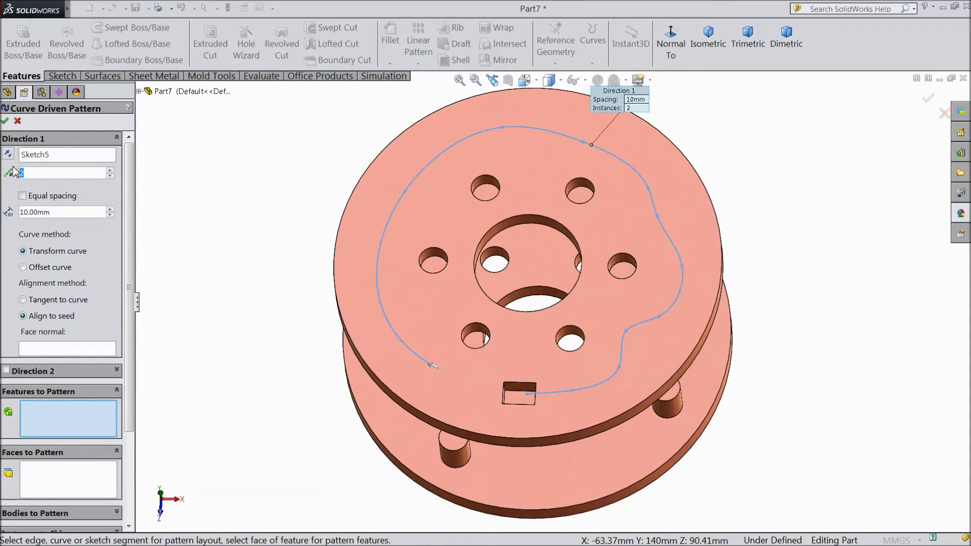
type("0")
left_click(66, 421)
left_click(512, 393)
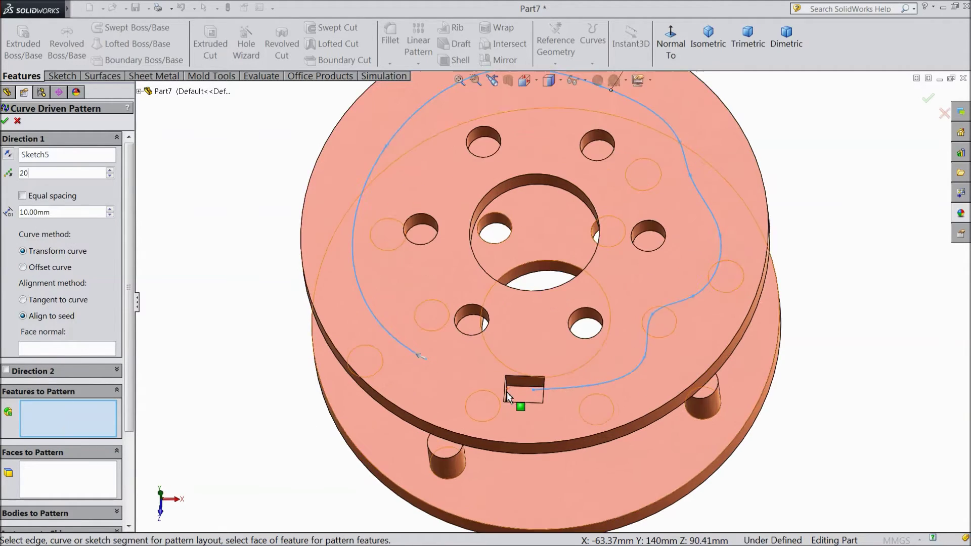
scroll(508, 395, "down", 2)
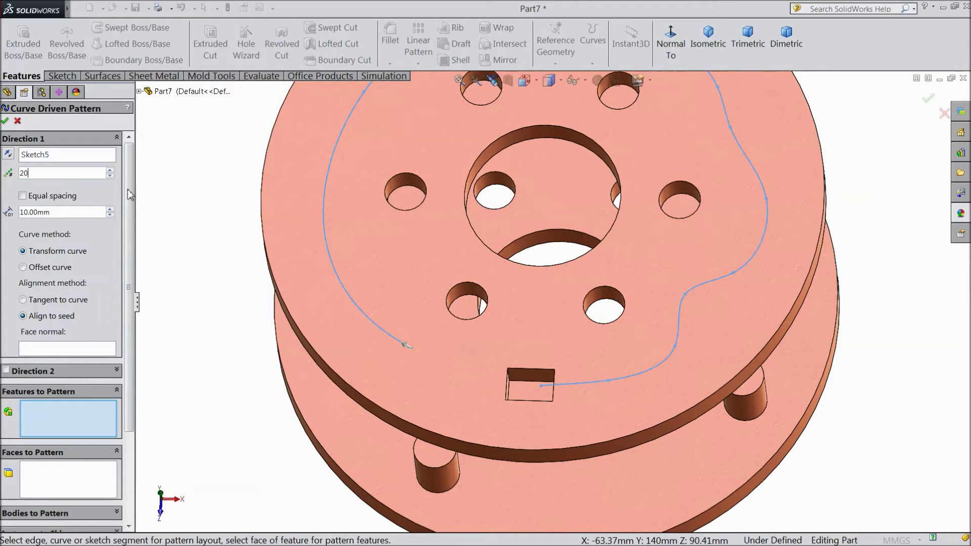
left_click(140, 92)
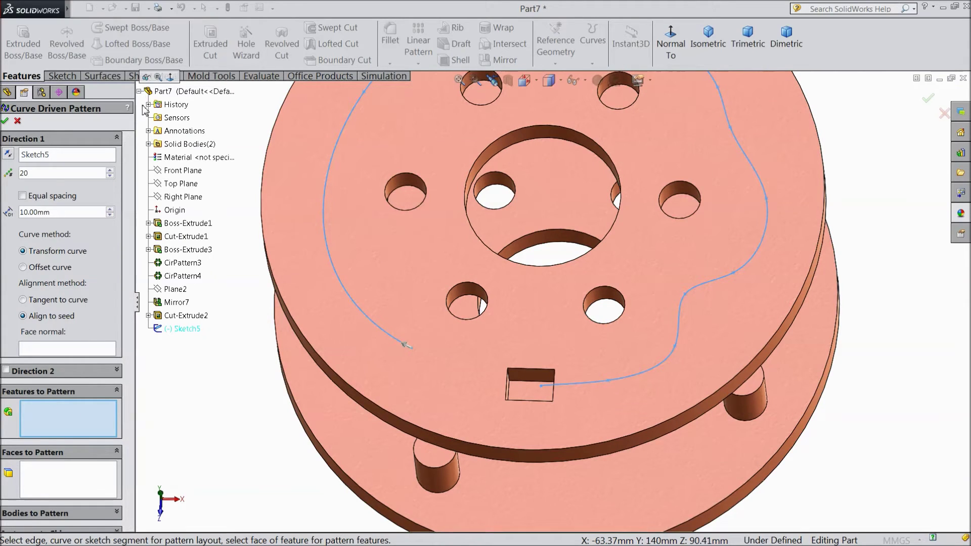
left_click(186, 316)
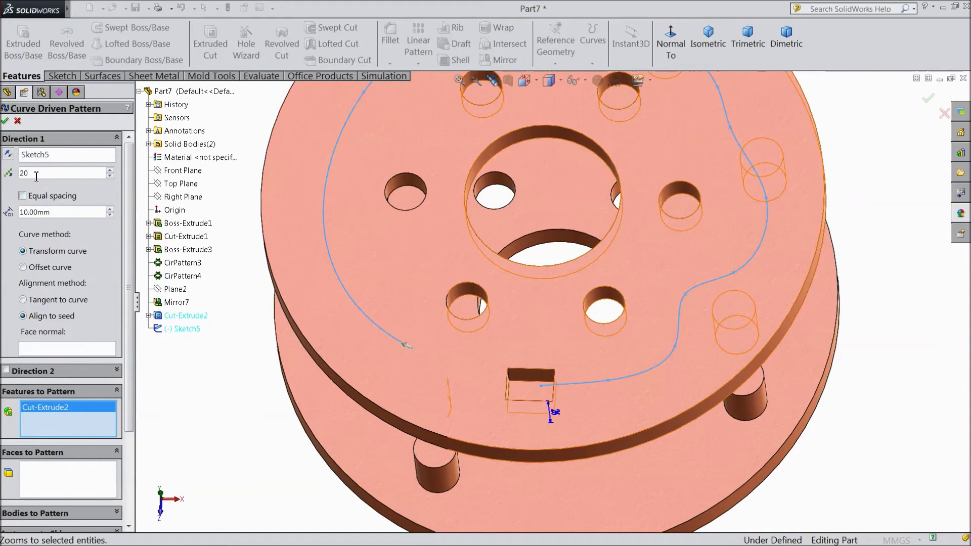
left_click_drag(36, 174, 14, 174)
type("10")
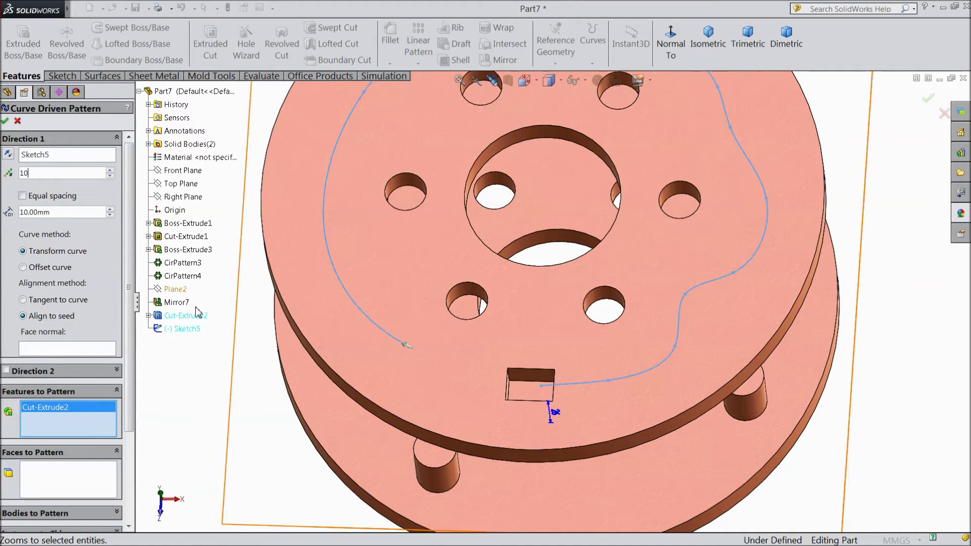
type("f")
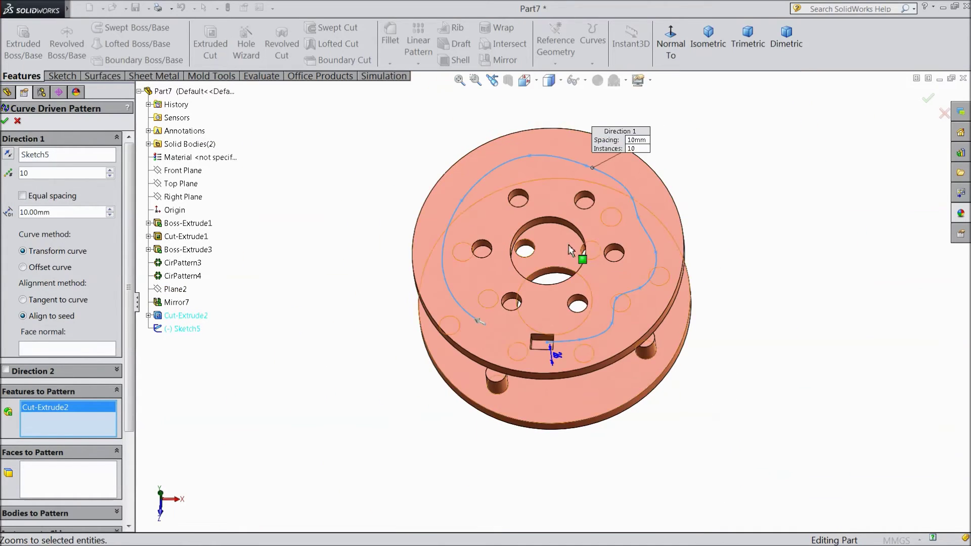
scroll(595, 233, "down", 3)
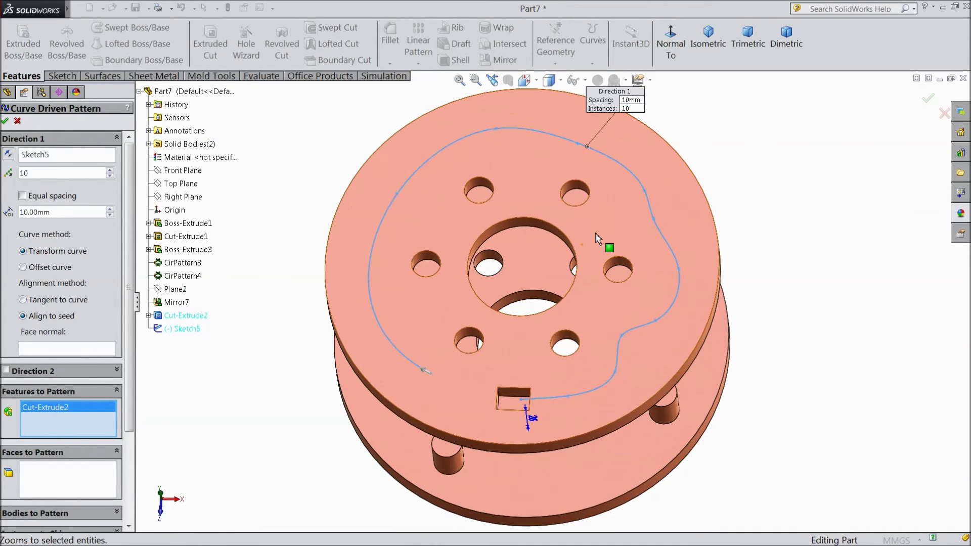
left_click(55, 214)
Leave Equal spacing off and set the pattern spacing to 20 mm
left_click(23, 196)
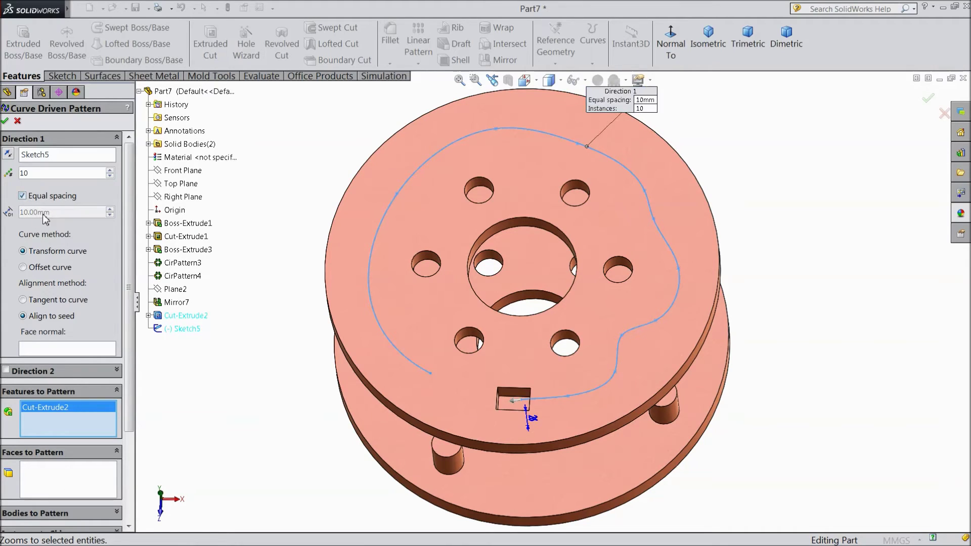
left_click(24, 196)
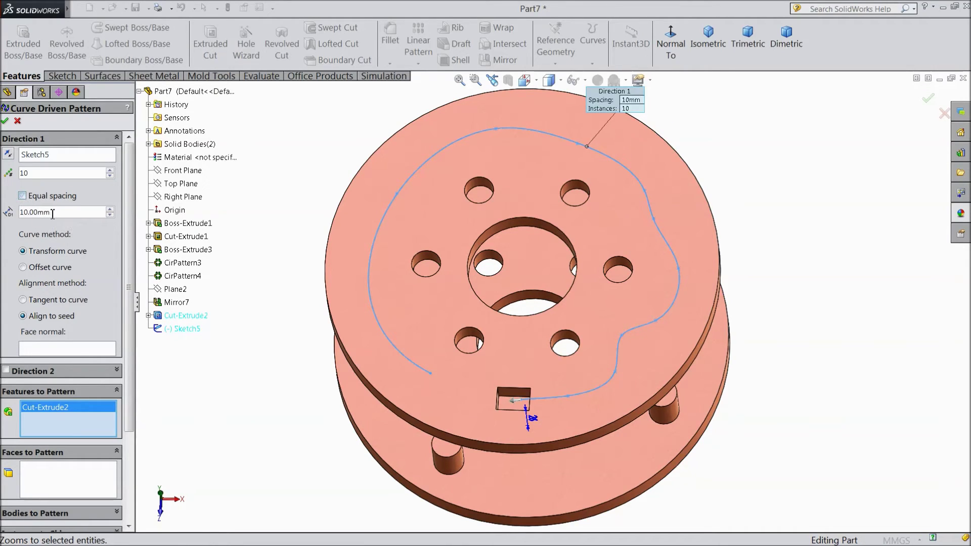
type("20")
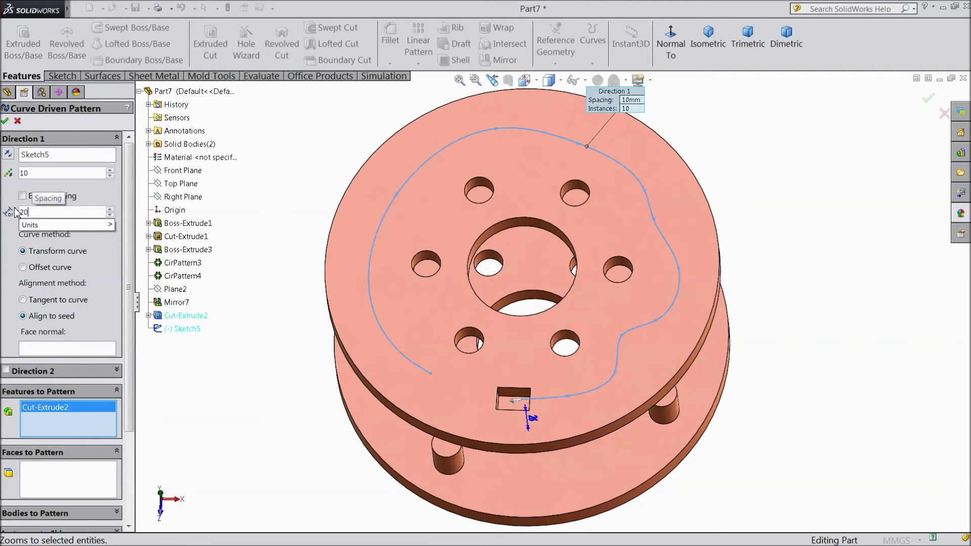
key("Return")
scroll(288, 272, "up", 2)
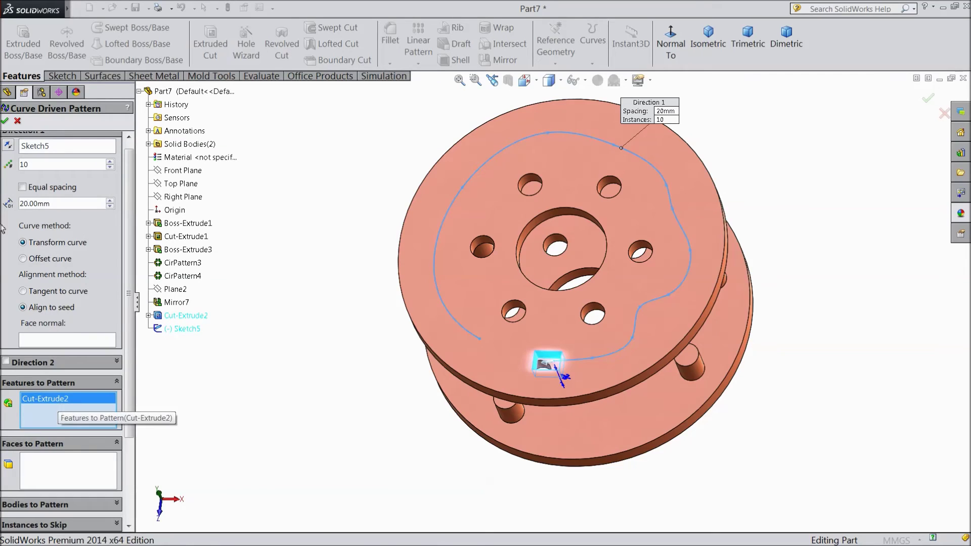
left_click(9, 146)
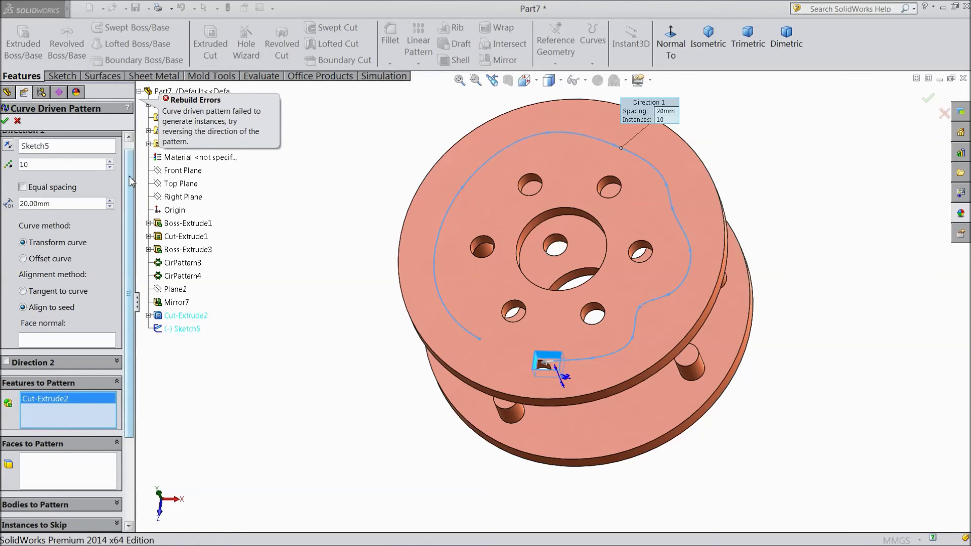
scroll(519, 336, "down", 3)
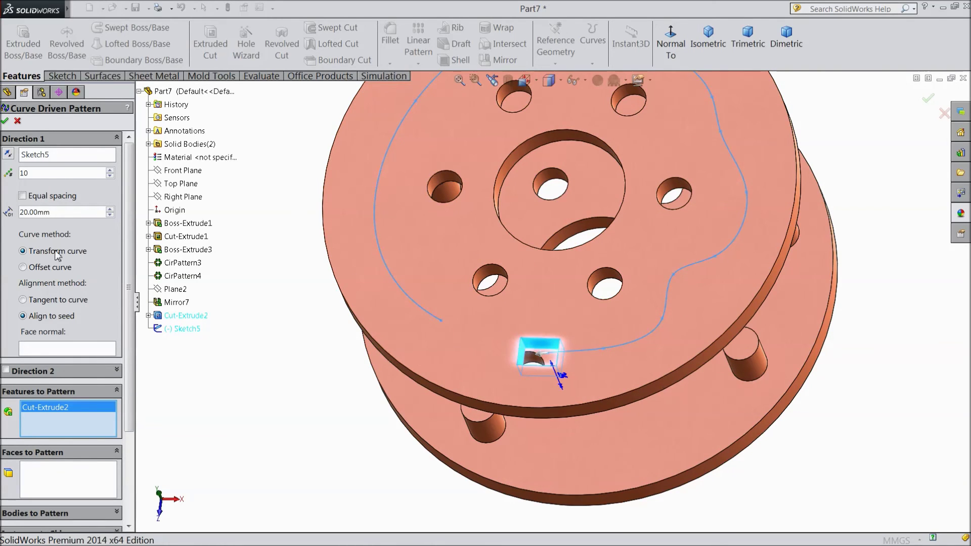
Reverse the pattern direction, raise spacing to 70 mm, and accept the pattern
left_click(9, 154)
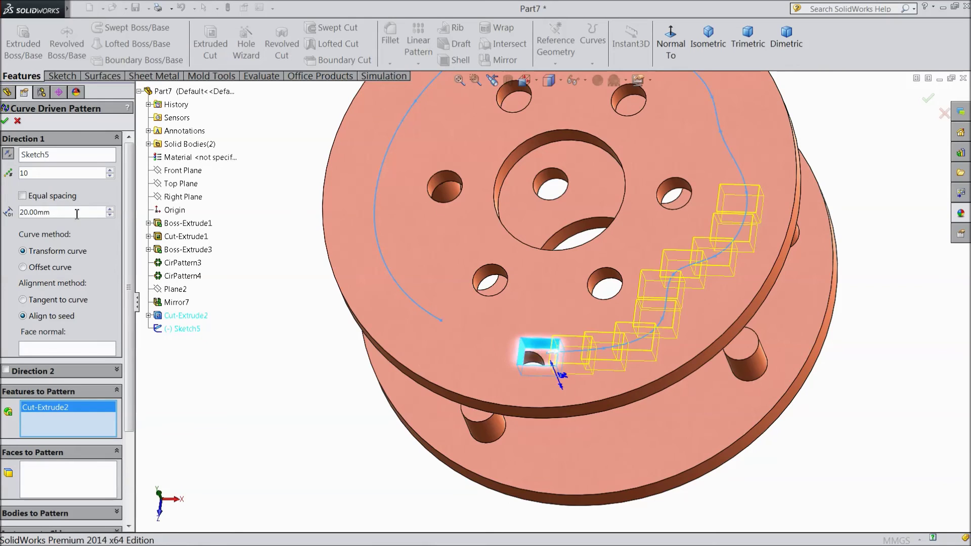
scroll(557, 203, "down", 3)
scroll(557, 203, "up", 2)
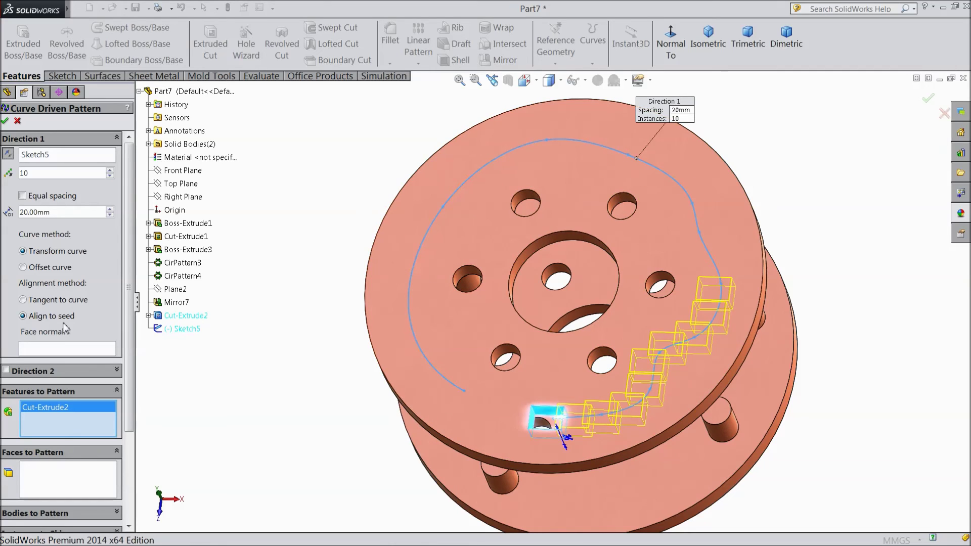
left_click(111, 209)
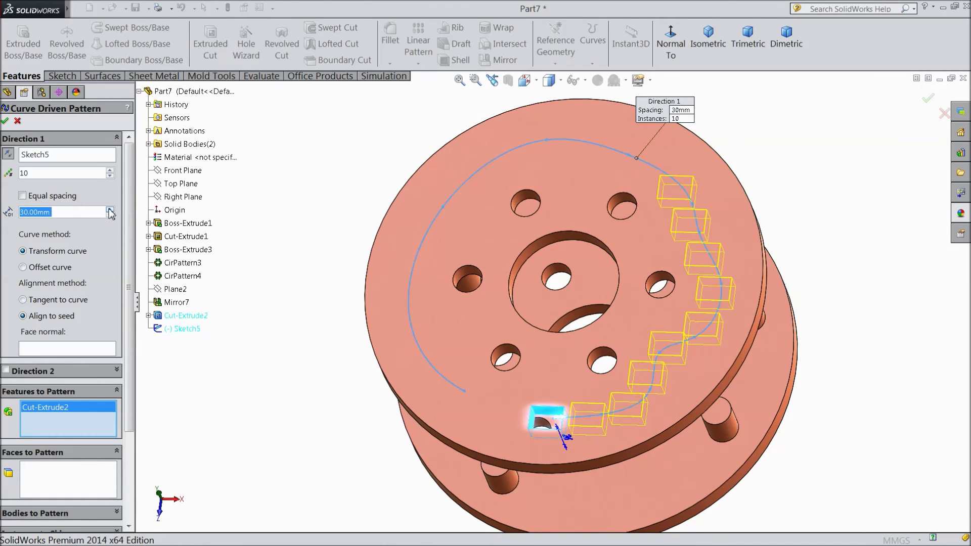
left_click(110, 209)
left_click(111, 210)
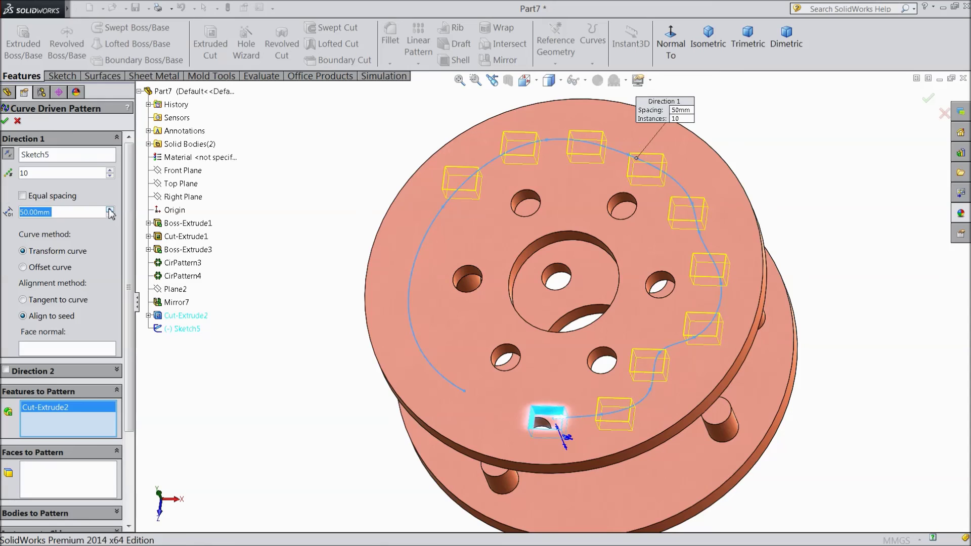
left_click(110, 209)
left_click(111, 210)
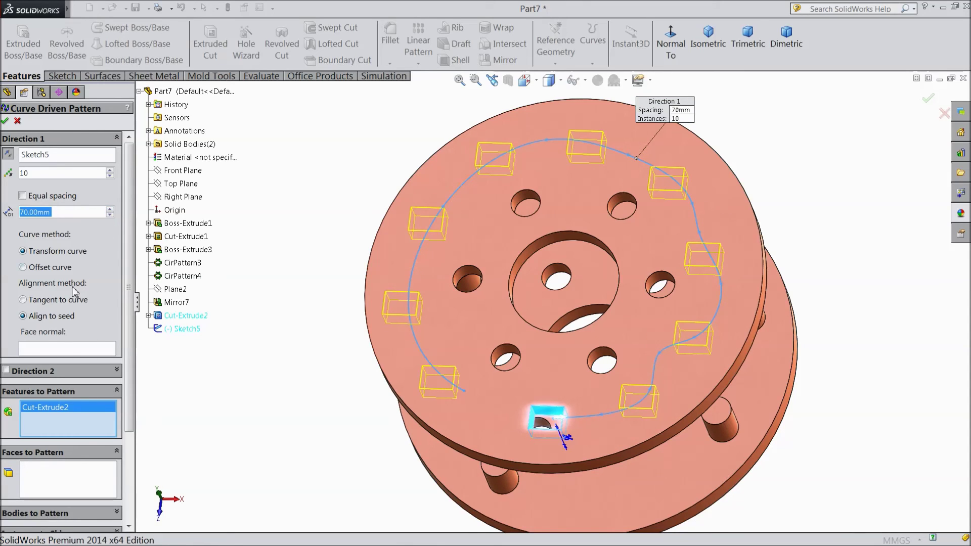
left_click(6, 122)
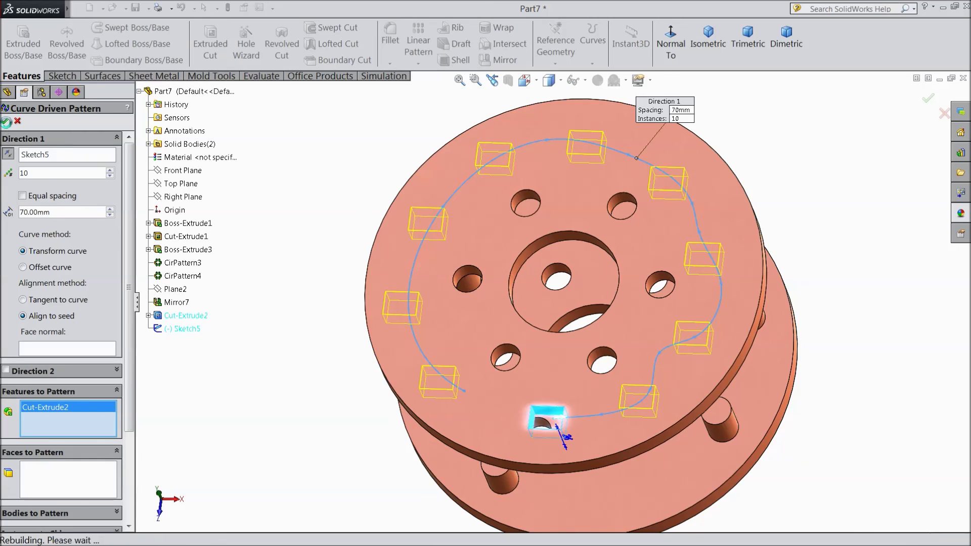
Hide the Sketch5 spline, leaving the plates and ten patterned cuts visible
left_click(274, 364)
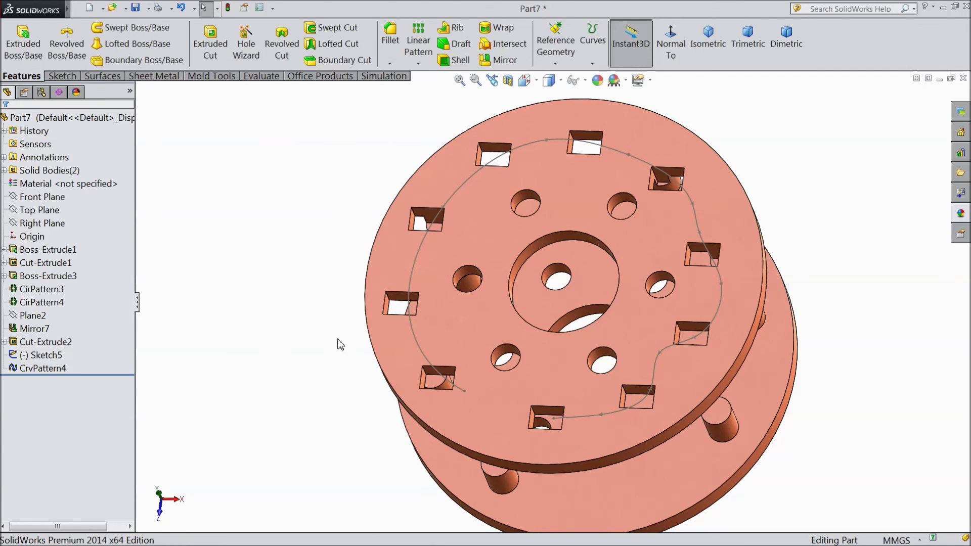
left_click(416, 275)
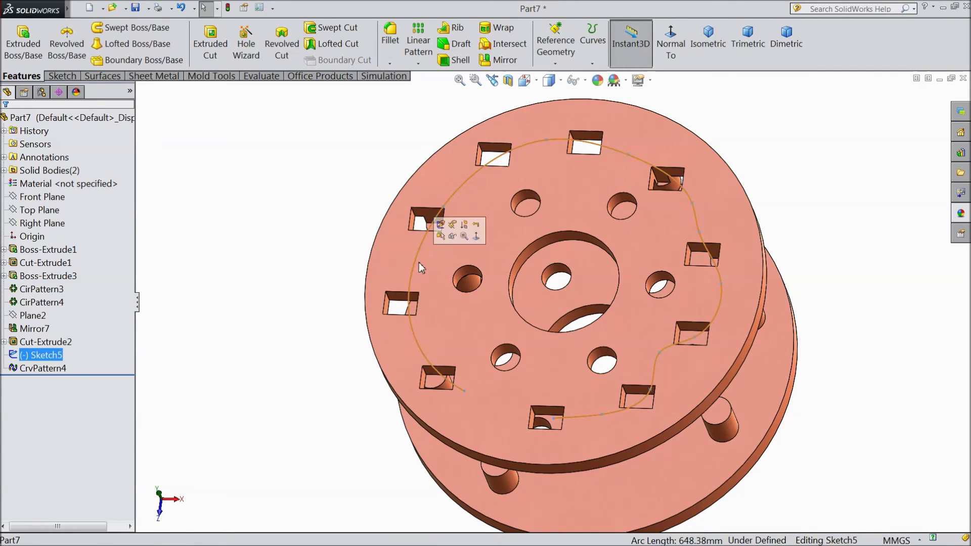
left_click(453, 243)
mouse_move(331, 341)
middle_mouse_down()
mouse_move(270, 433)
mouse_move(326, 335)
mouse_move(285, 318)
mouse_move(246, 371)
mouse_move(258, 403)
mouse_move(318, 446)
mouse_move(290, 331)
middle_mouse_up()
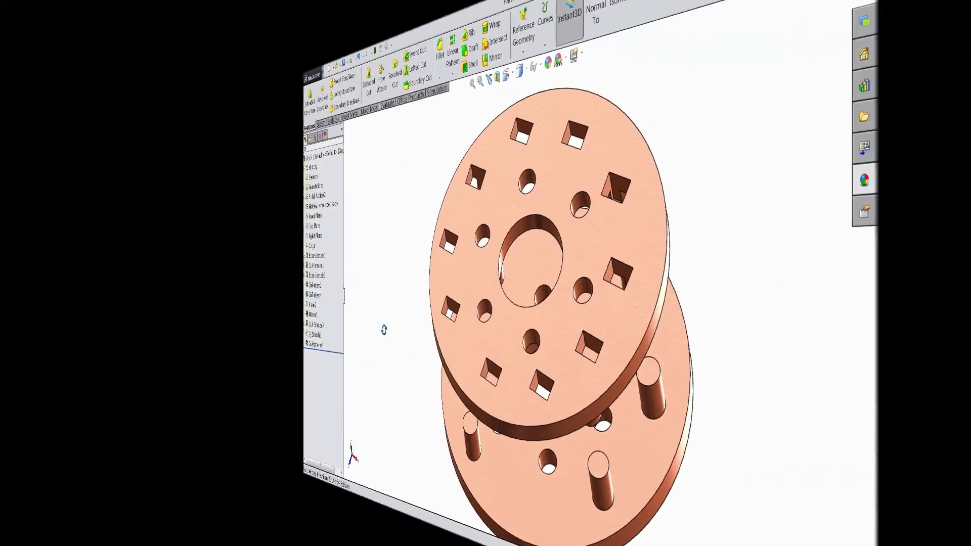